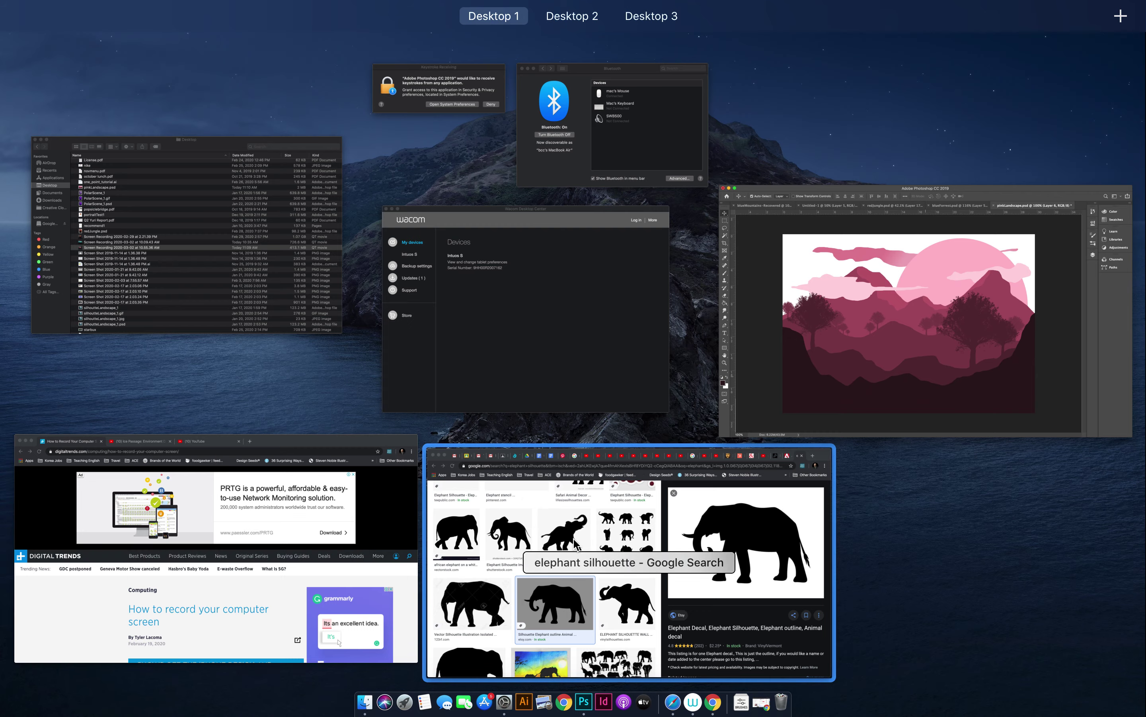
Copy the raised-trunk elephant silhouette from lifesizesilhouettes.com in the image search results.
scroll(365, 460, "up", 4)
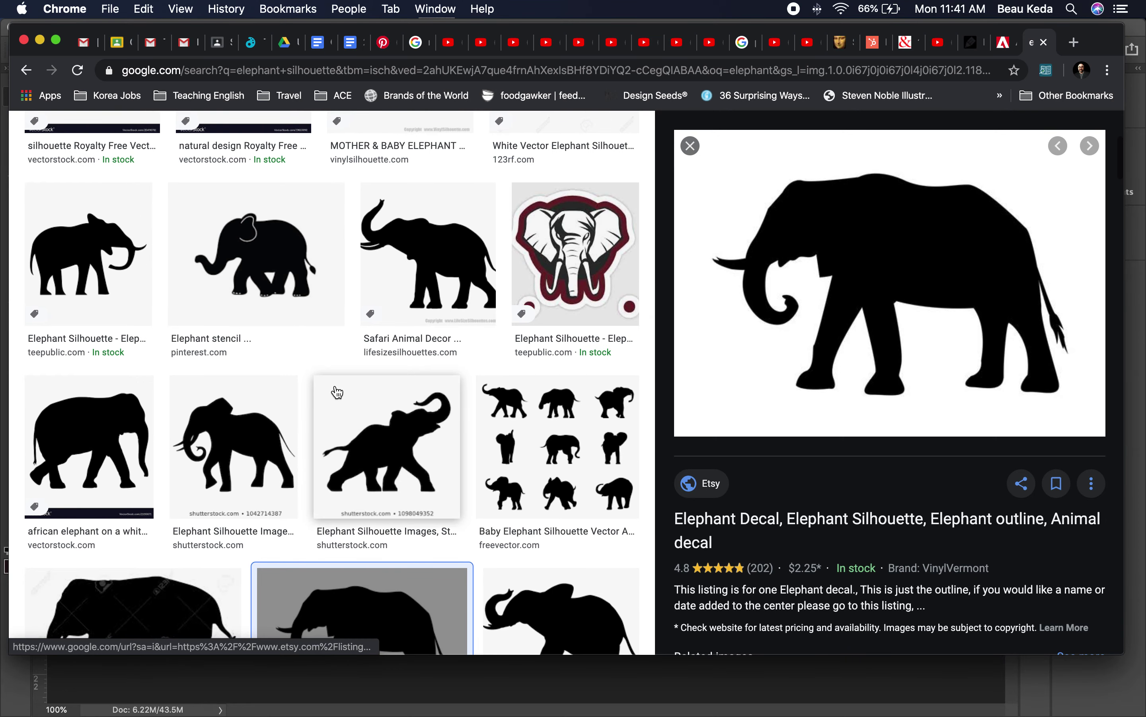
scroll(432, 282, "up", 1)
left_click(428, 284)
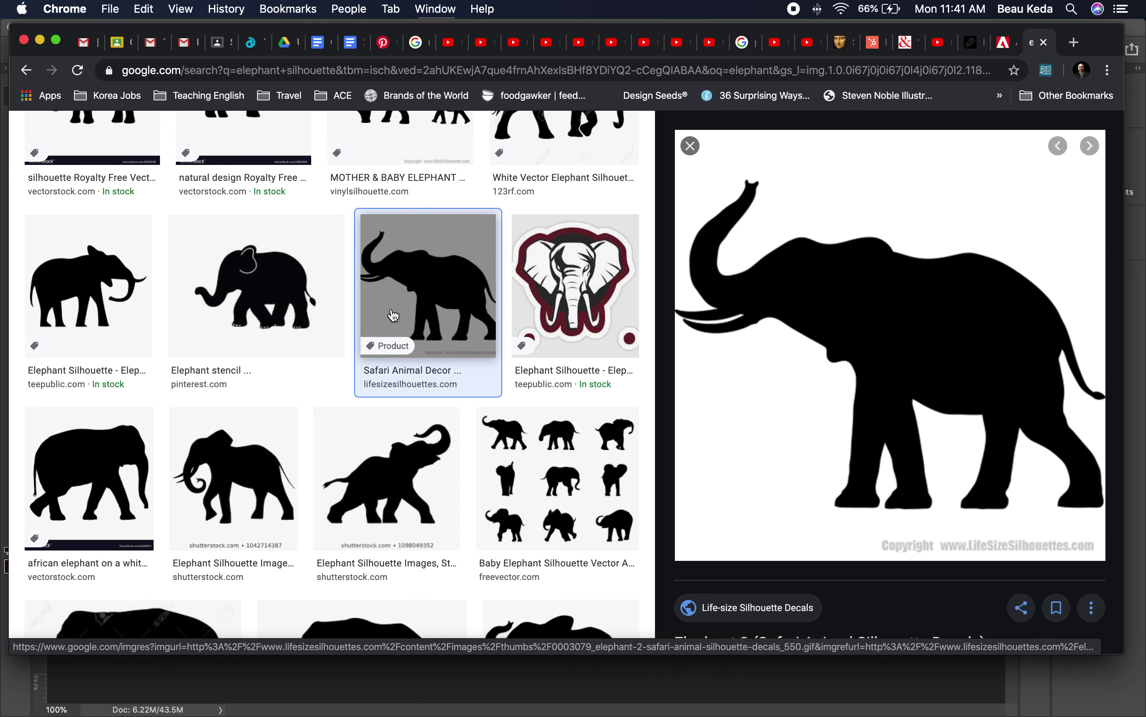
scroll(346, 355, "down", 5)
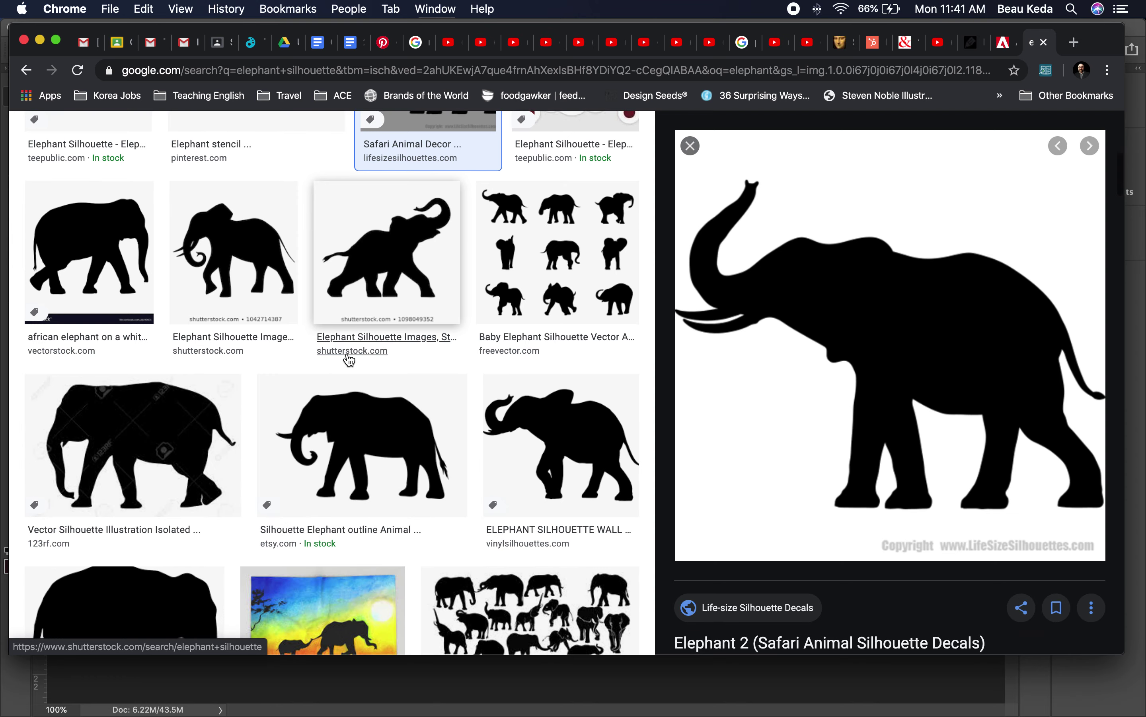
scroll(345, 355, "down", 4)
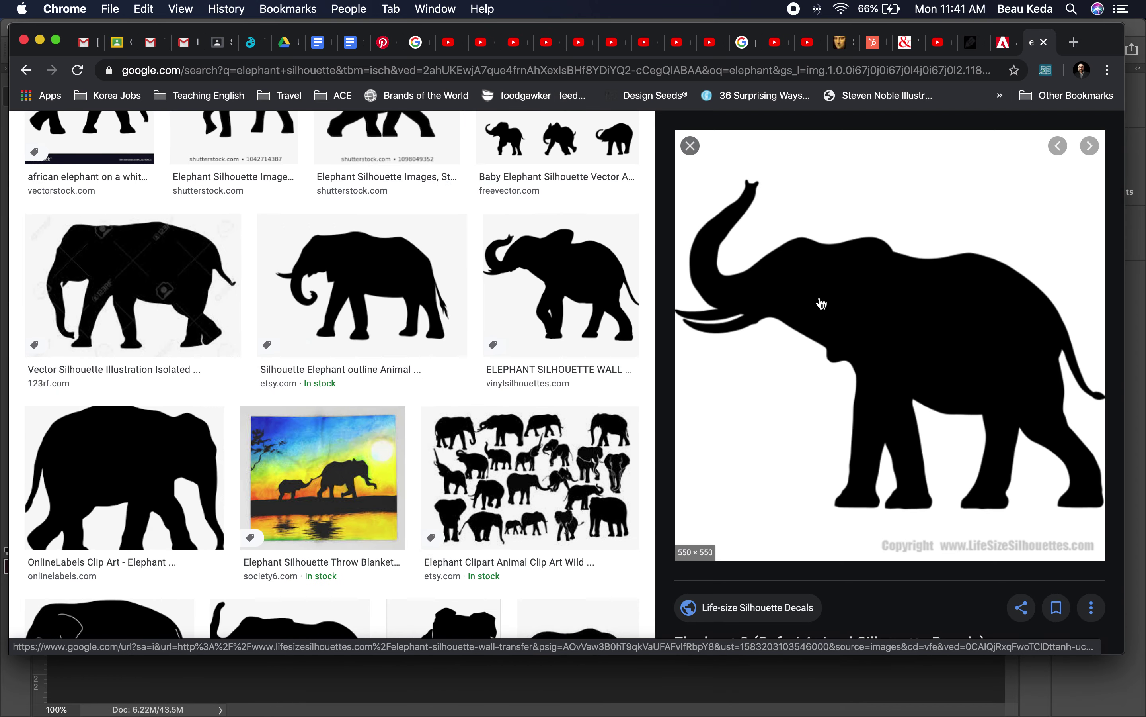
right_click(850, 300)
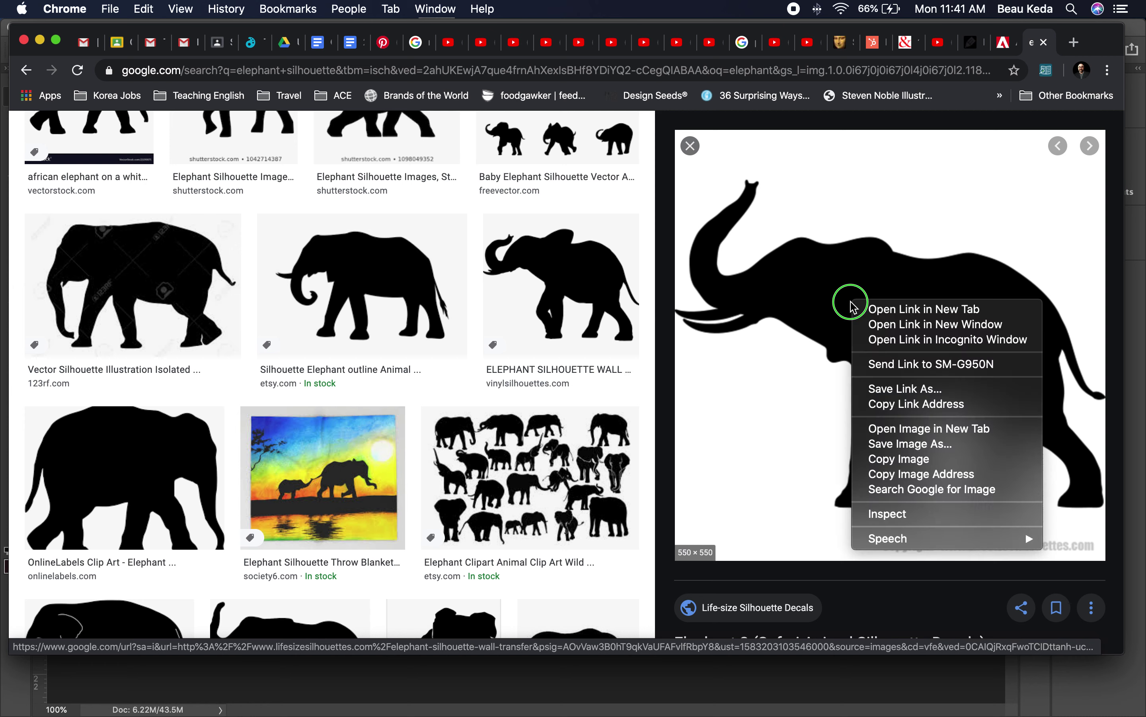
left_click(905, 461)
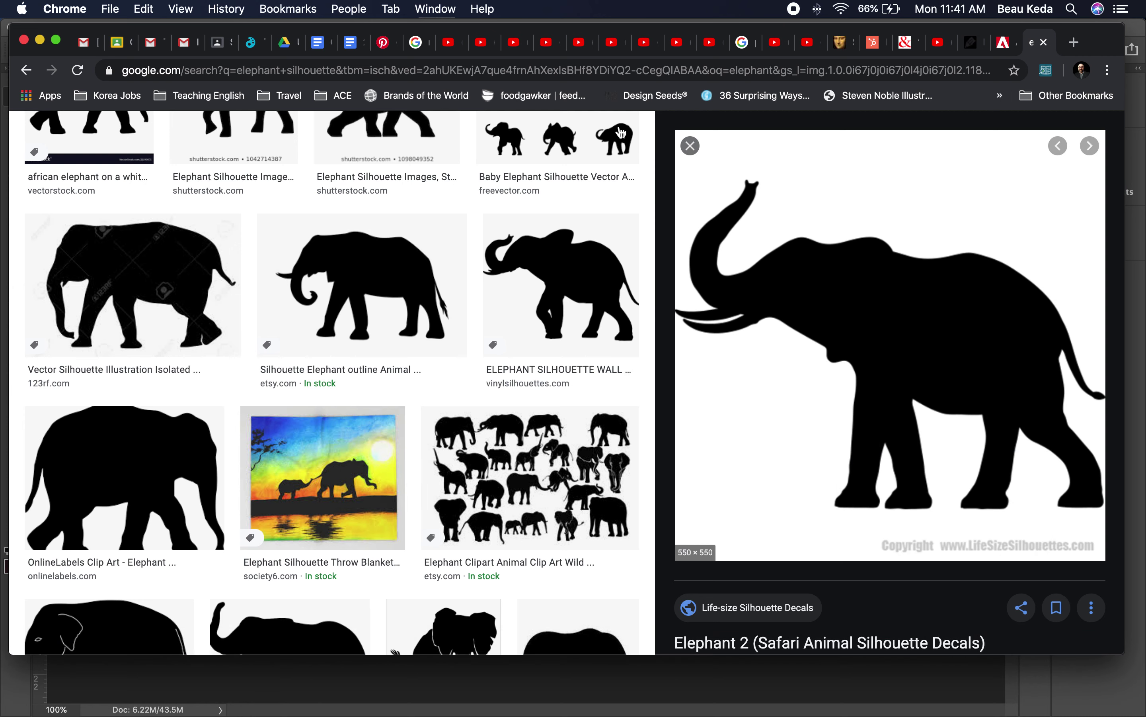
Switch to Photoshop and hide every layer of pinkLandscape.psd, down to the Background.
mouse_move(623, 713)
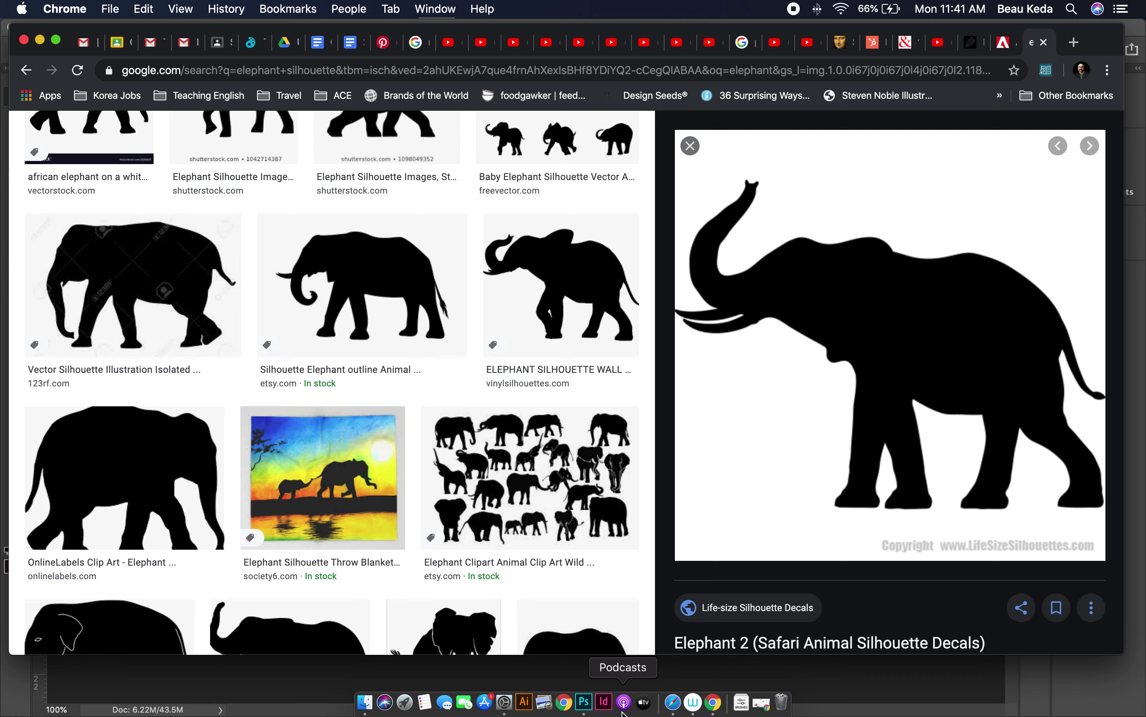
left_click(583, 702)
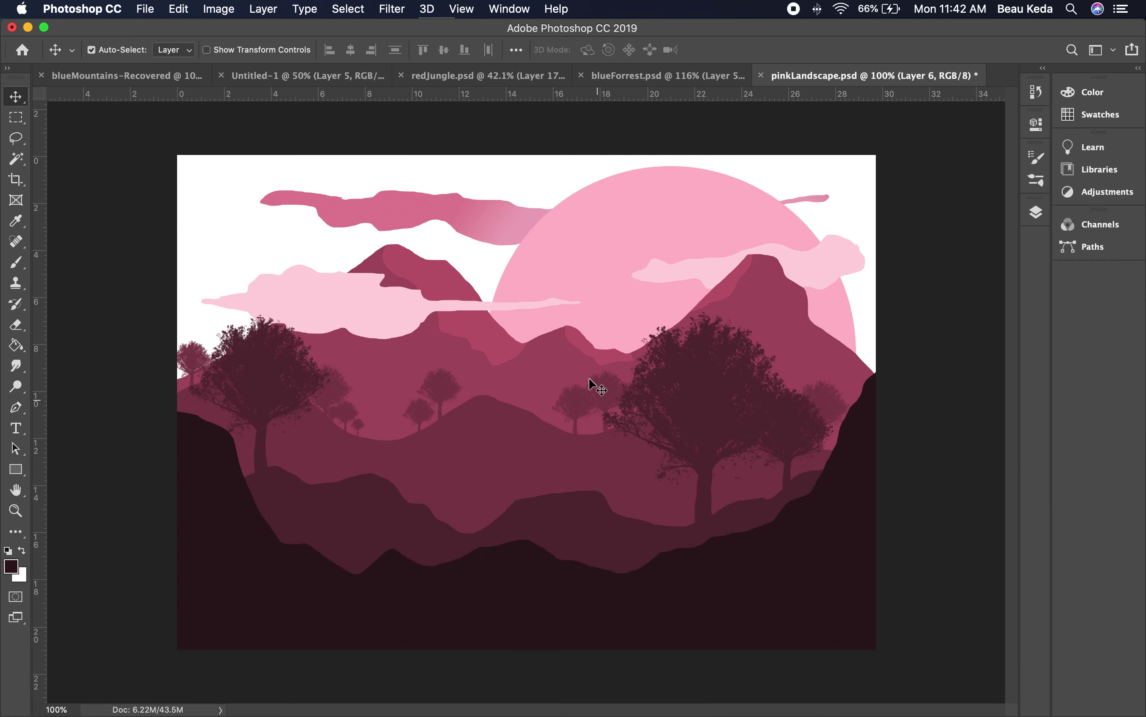
left_click(1037, 213)
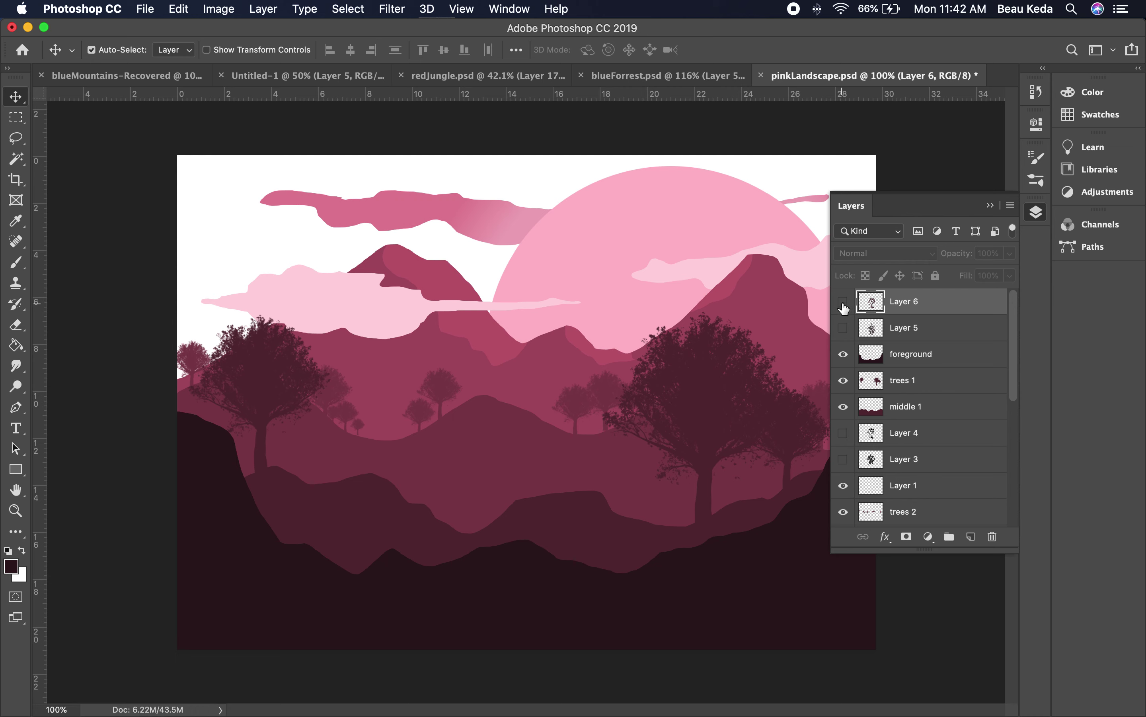
left_click_drag(842, 327, 836, 552)
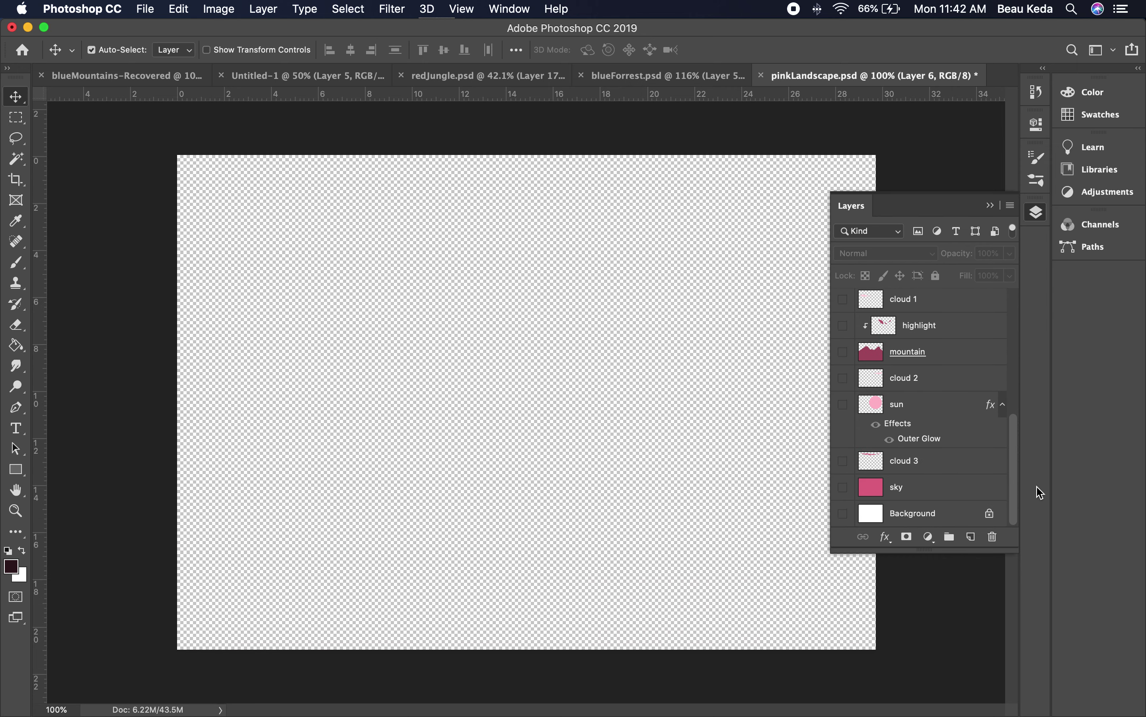
Create a new layer with default settings and paste the copied elephant image into it.
key("super+shift+n")
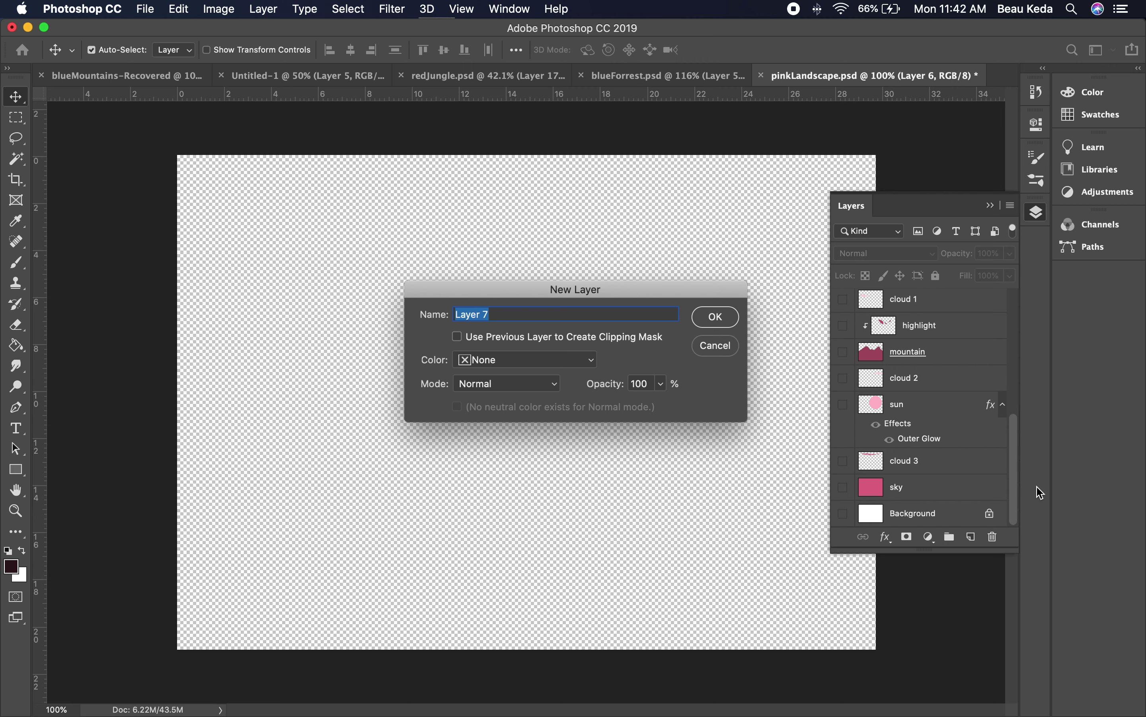
key("Return")
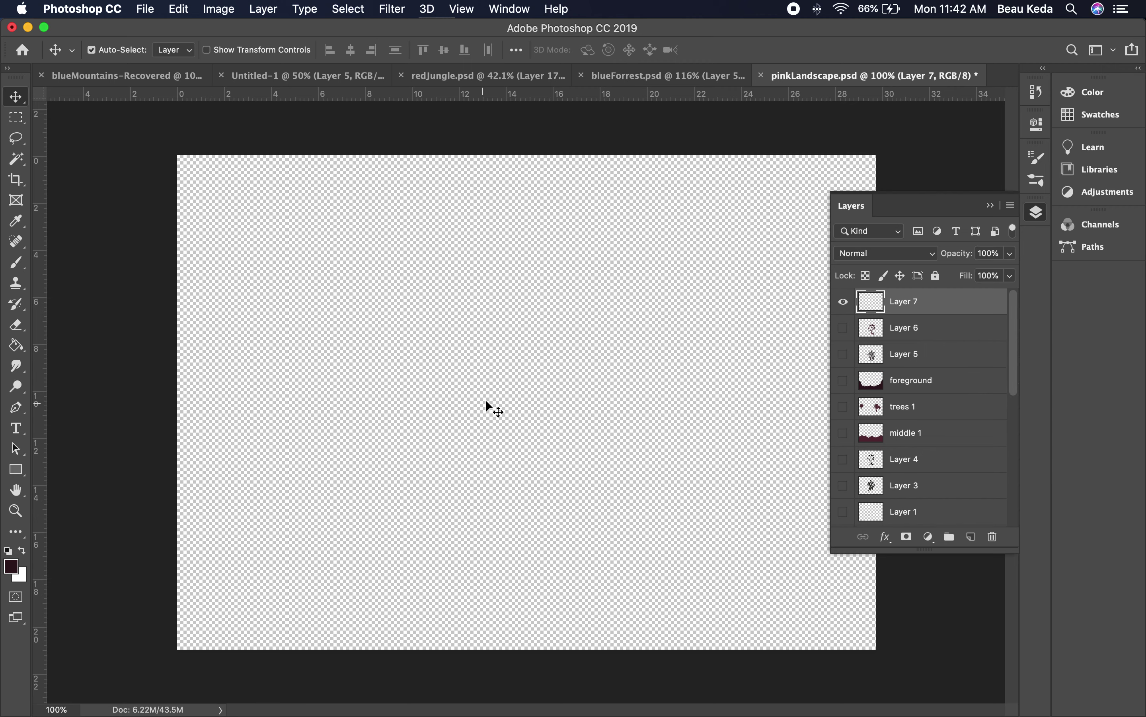
key("super+v")
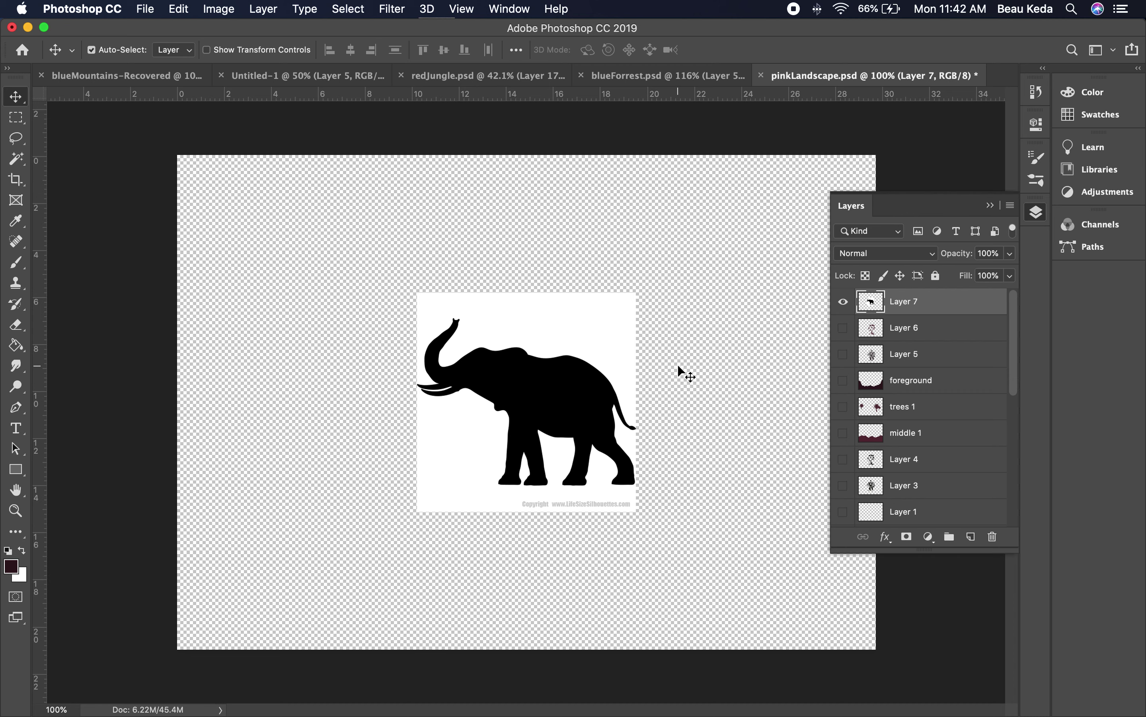
left_click(991, 205)
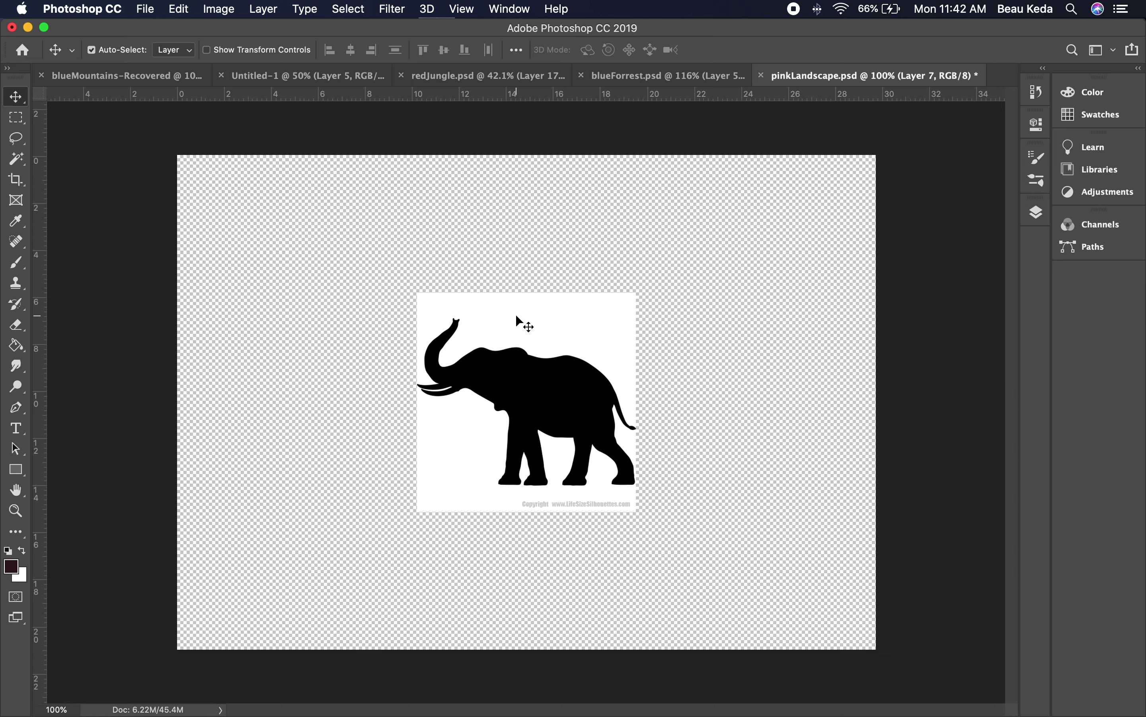
Select the black elephant with Color Range by sampling its black, using Sampled Colors and a fuzziness of 200.
key("super+equal")
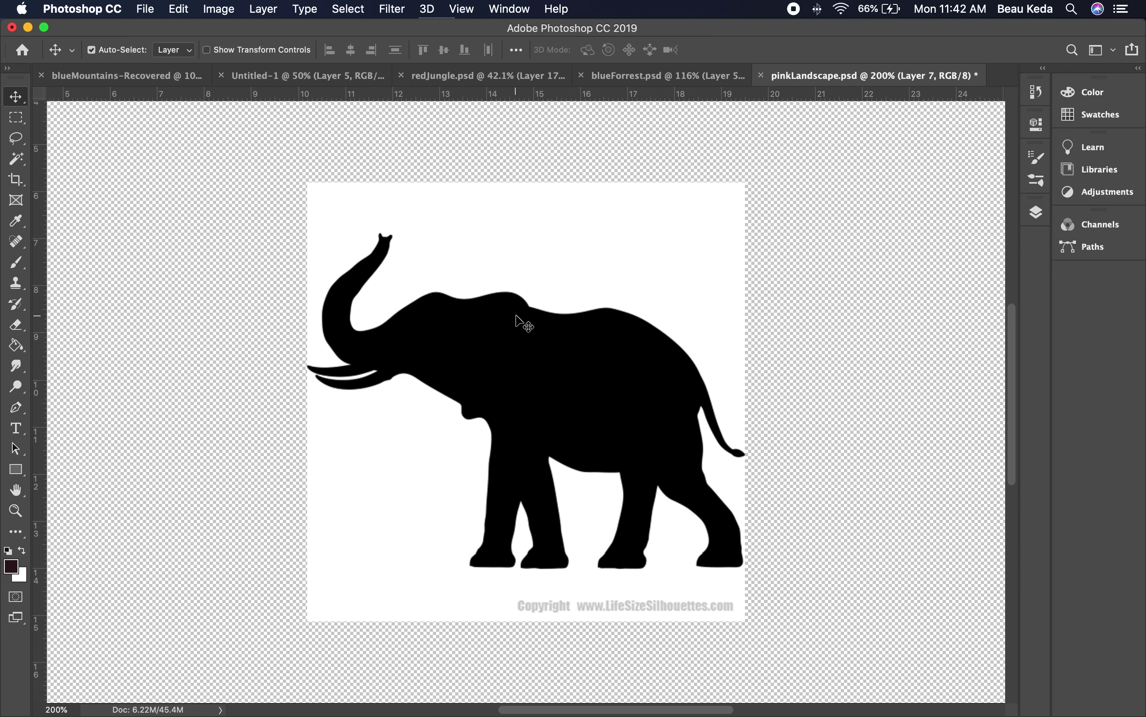
left_click(351, 10)
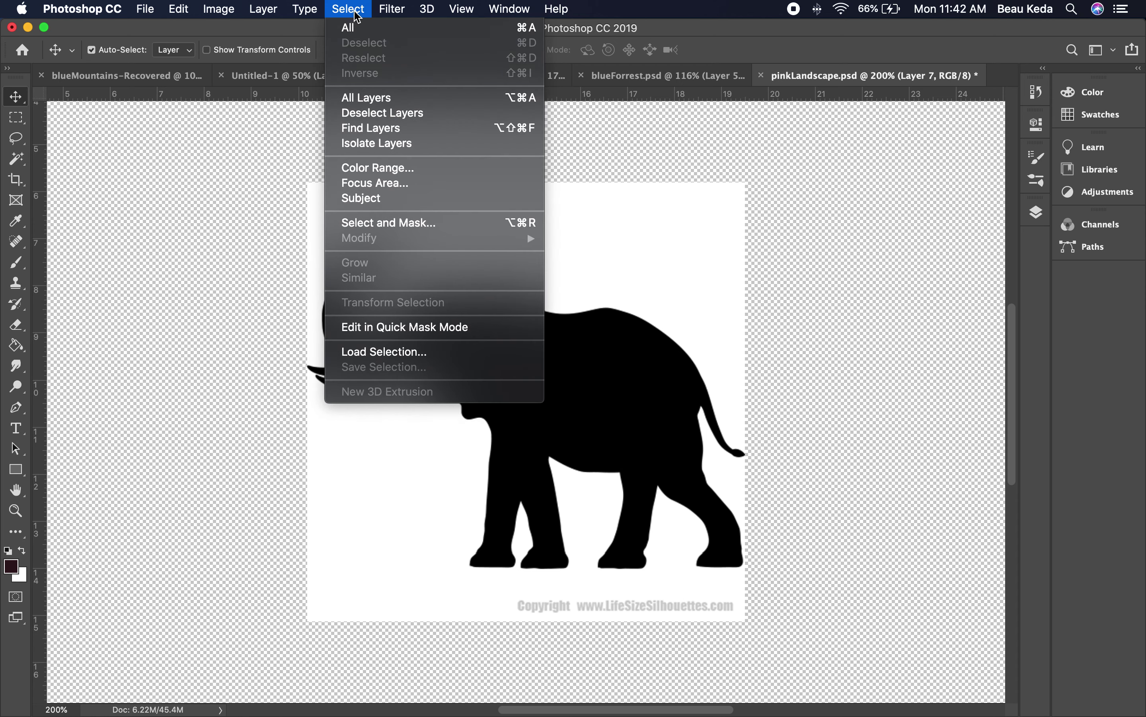
left_click(366, 167)
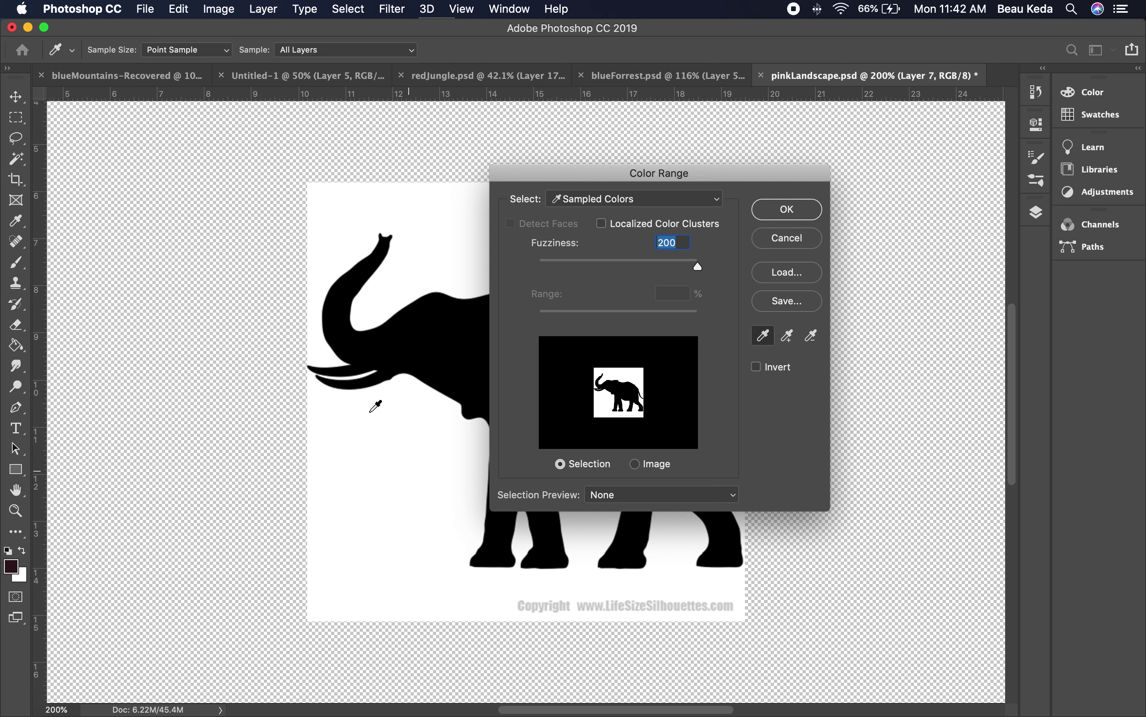
left_click(402, 345)
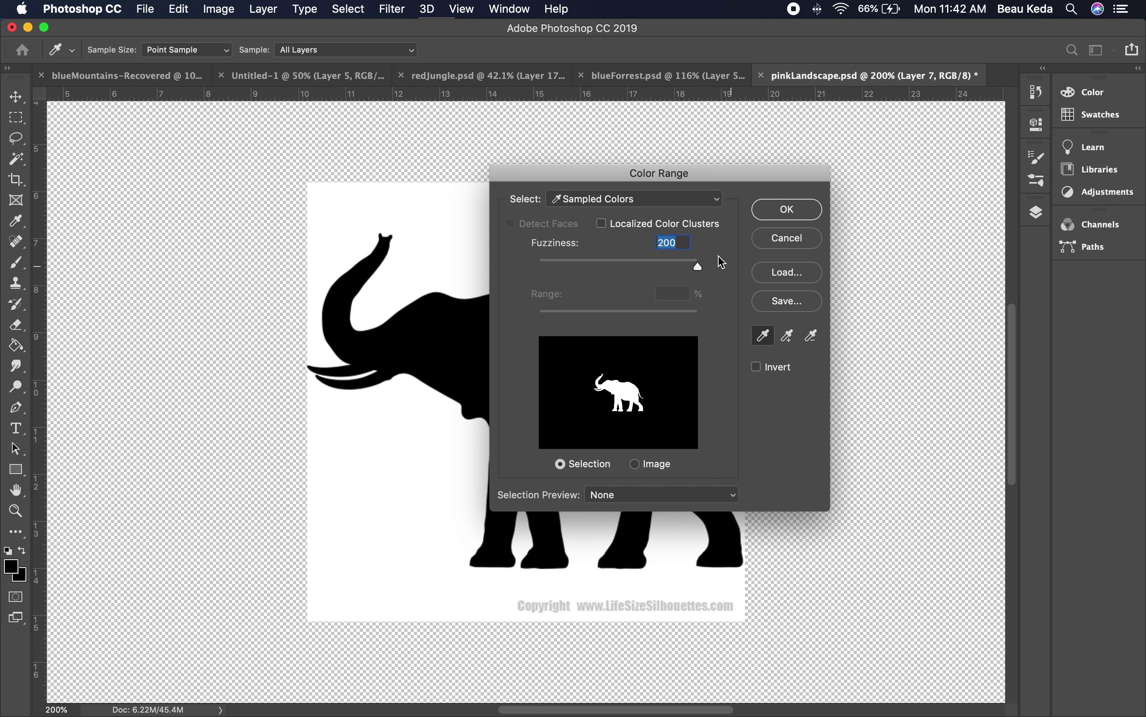
left_click(806, 218)
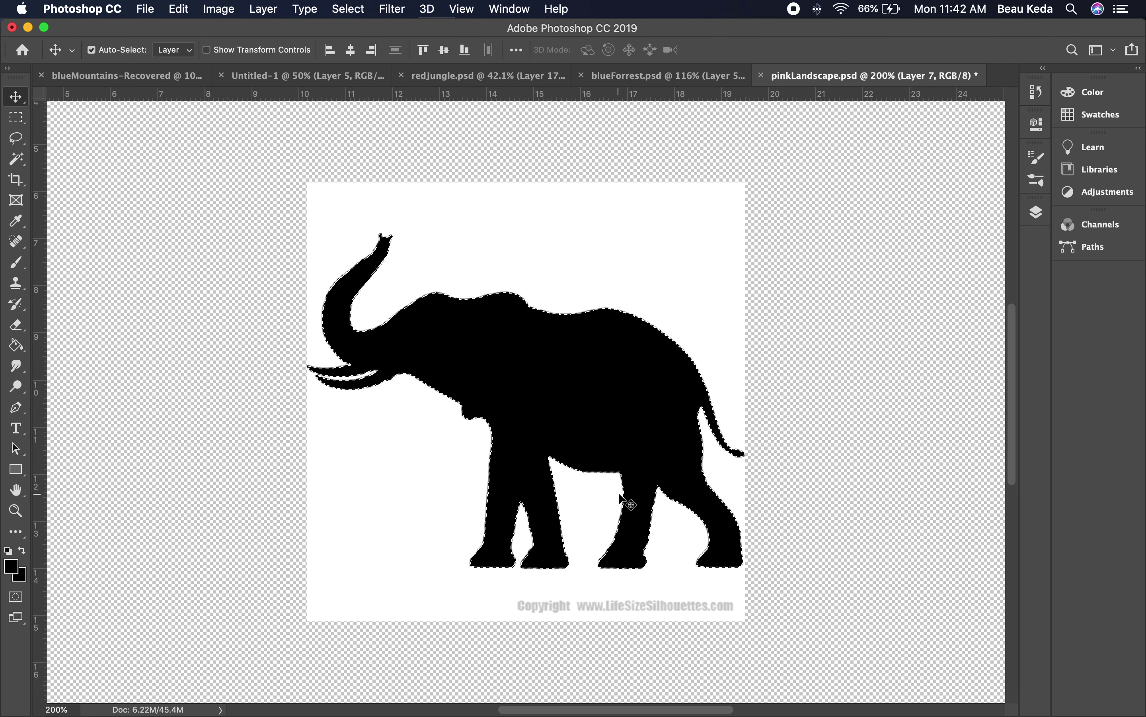
key("super")
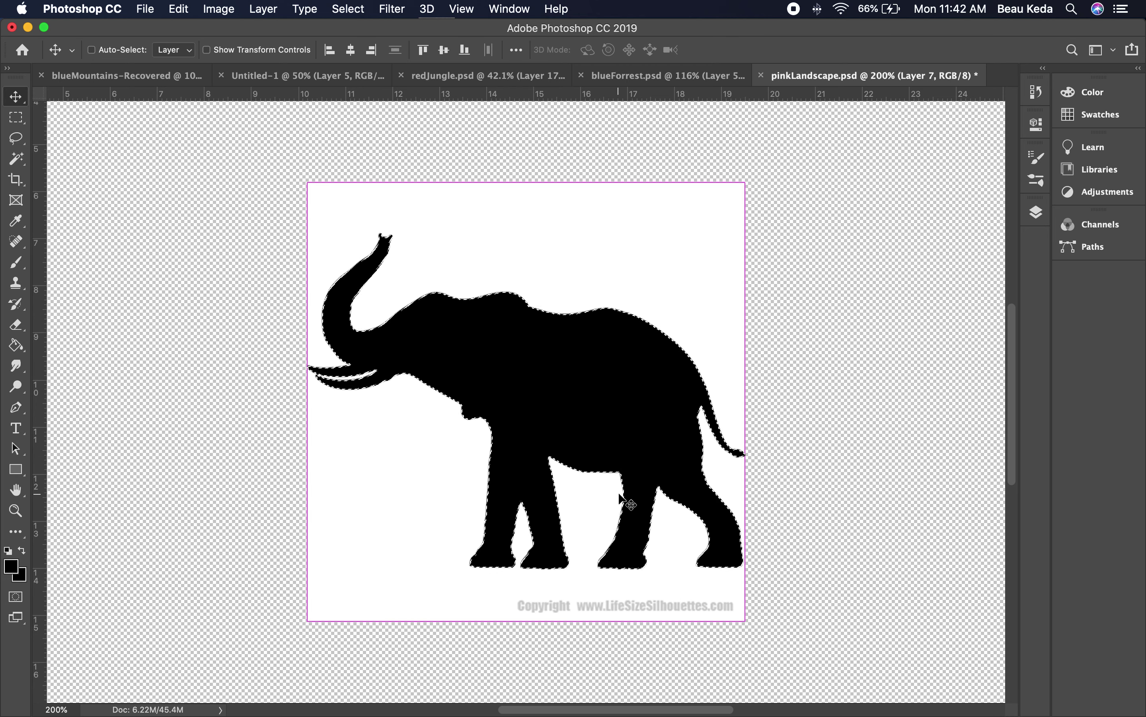
key("super+x")
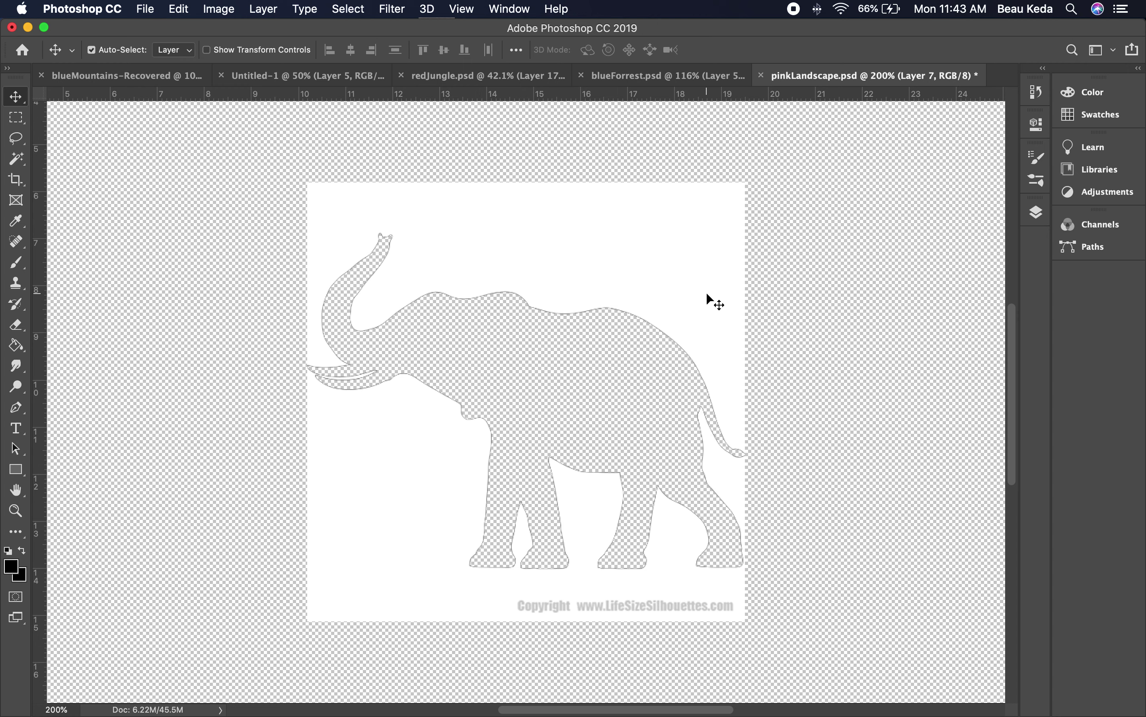
key("Delete")
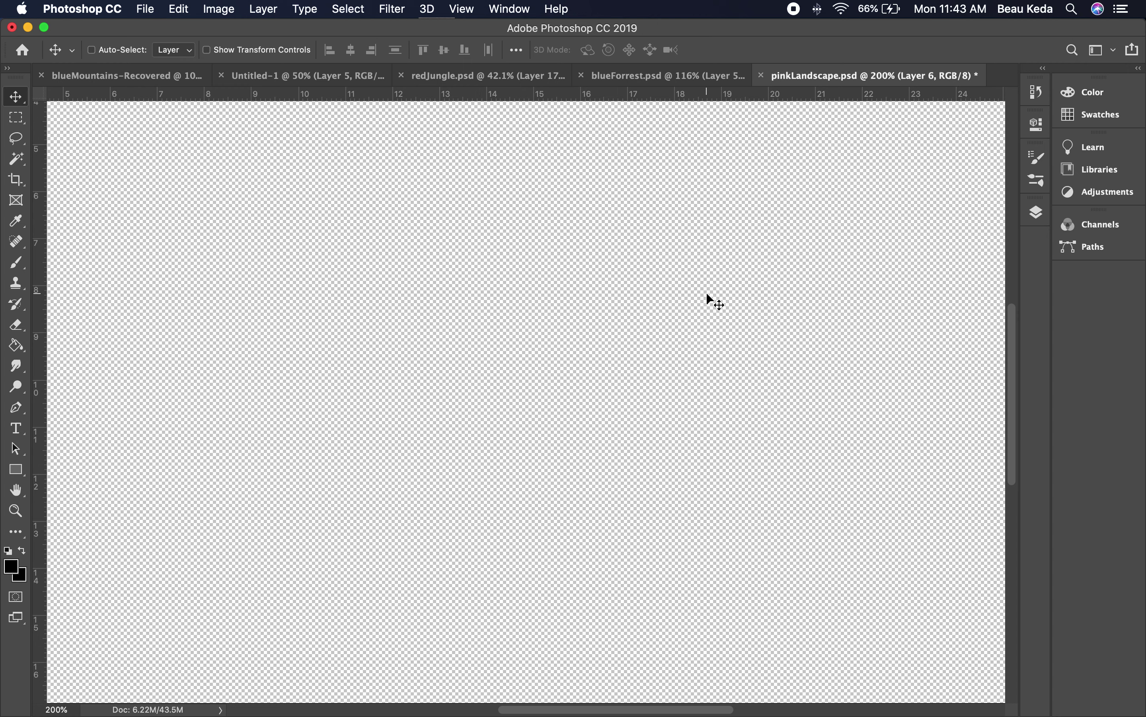
key("super+z")
key("super+z")
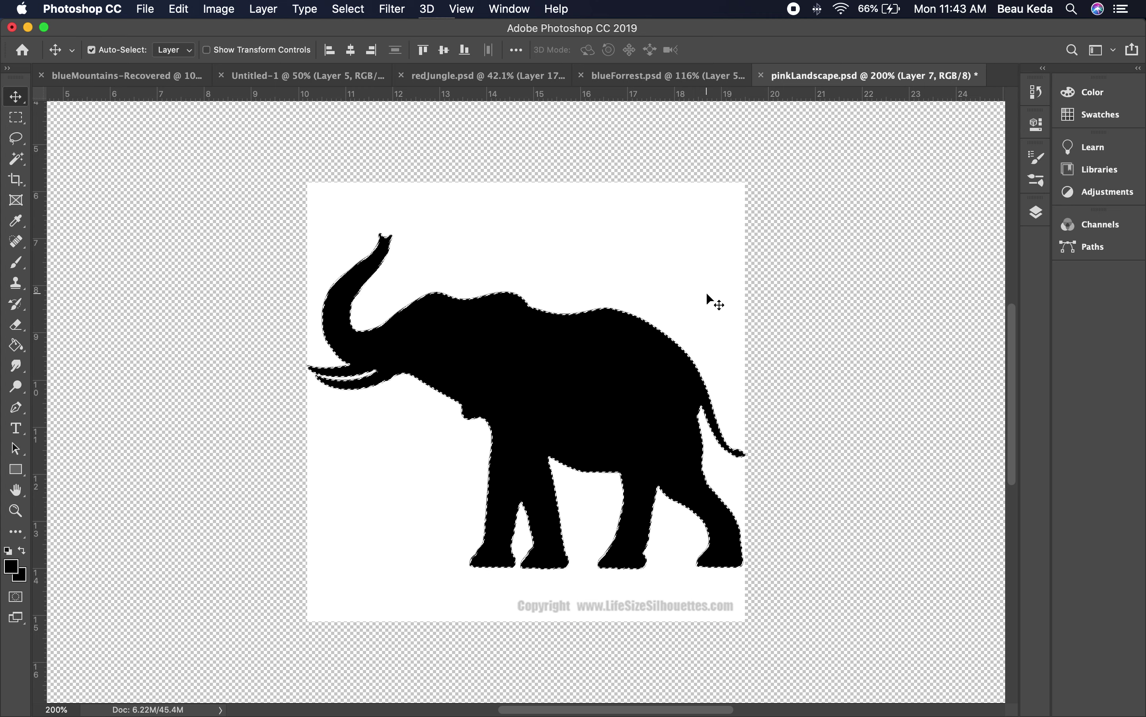
Invert the elephant selection, delete the white background with the copyright text, and clear the selection.
key("super+shift+i")
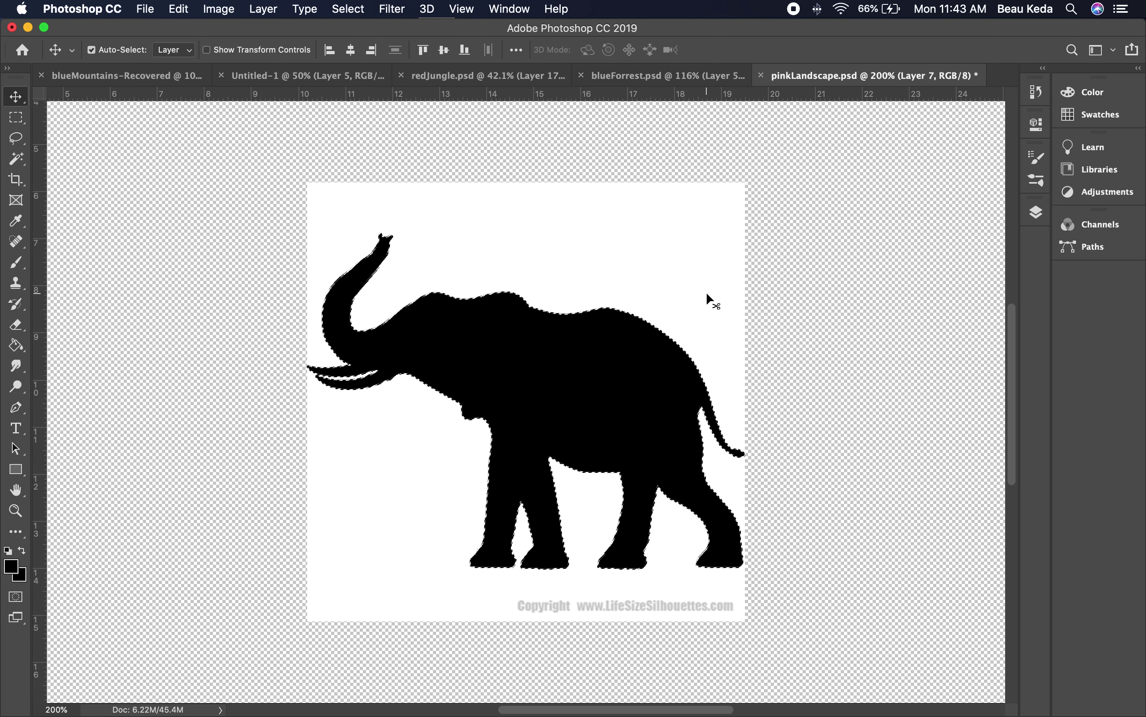
key("Delete")
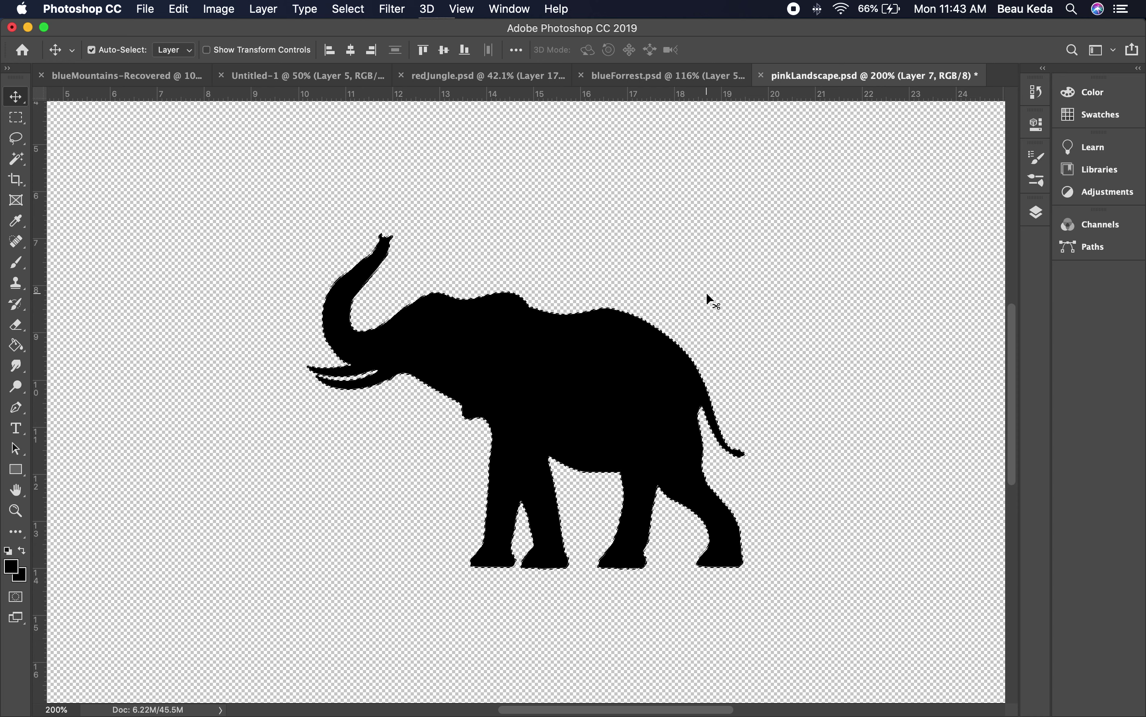
key("super")
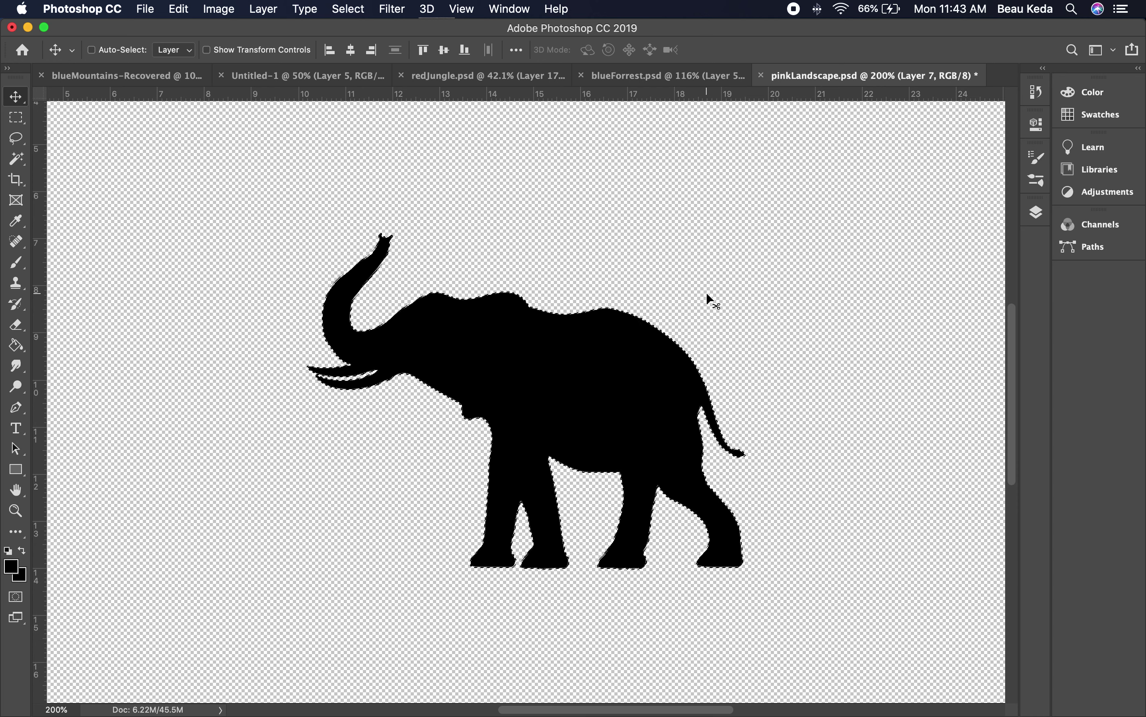
key("super+d")
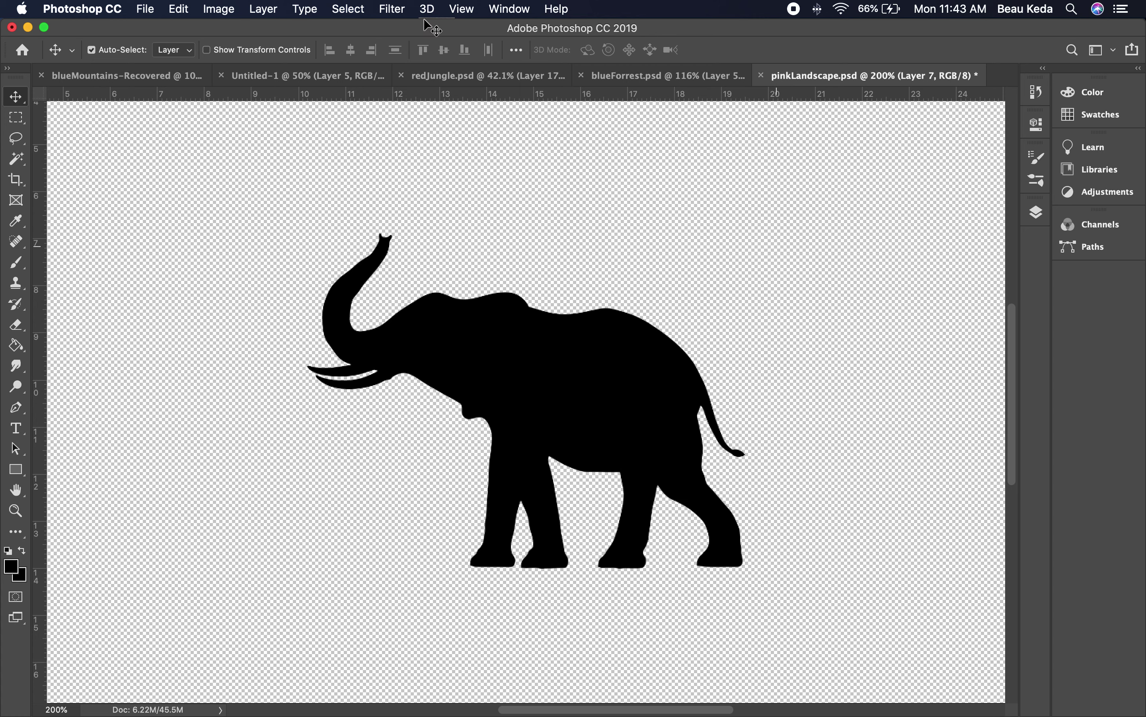
Define a brush preset named "elephant 1" from a rectangular selection around the whole elephant, and deselect.
left_click(18, 118)
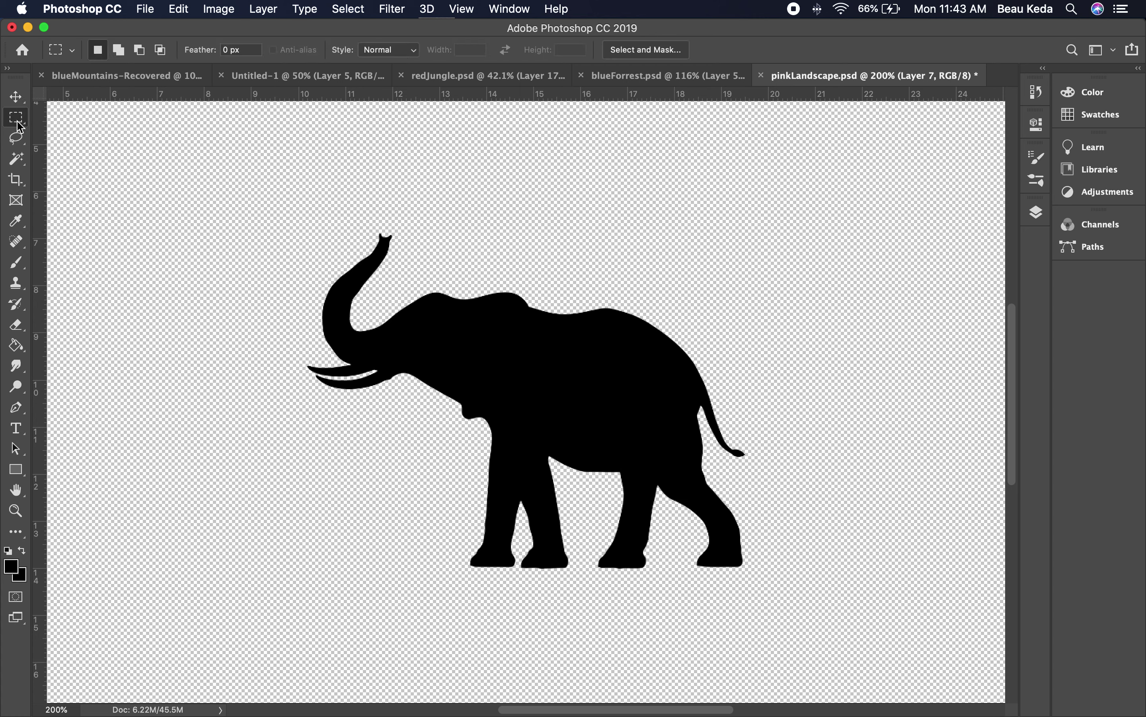
left_click_drag(280, 220, 764, 585)
left_click(147, 10)
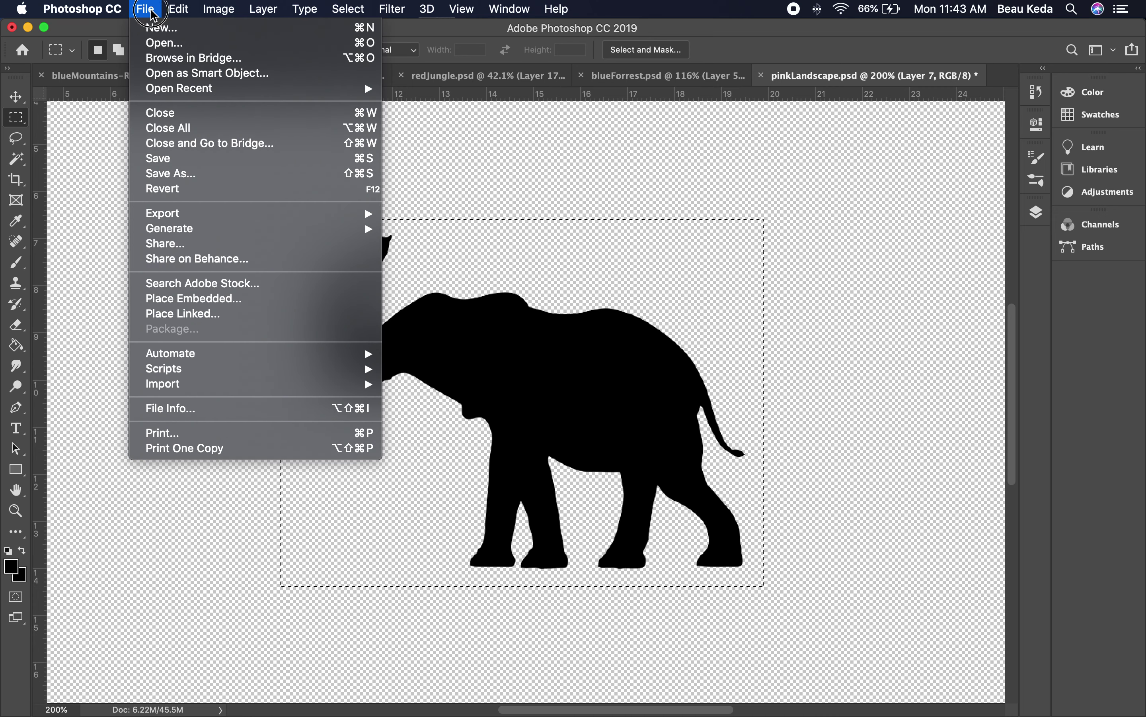
mouse_move(179, 9)
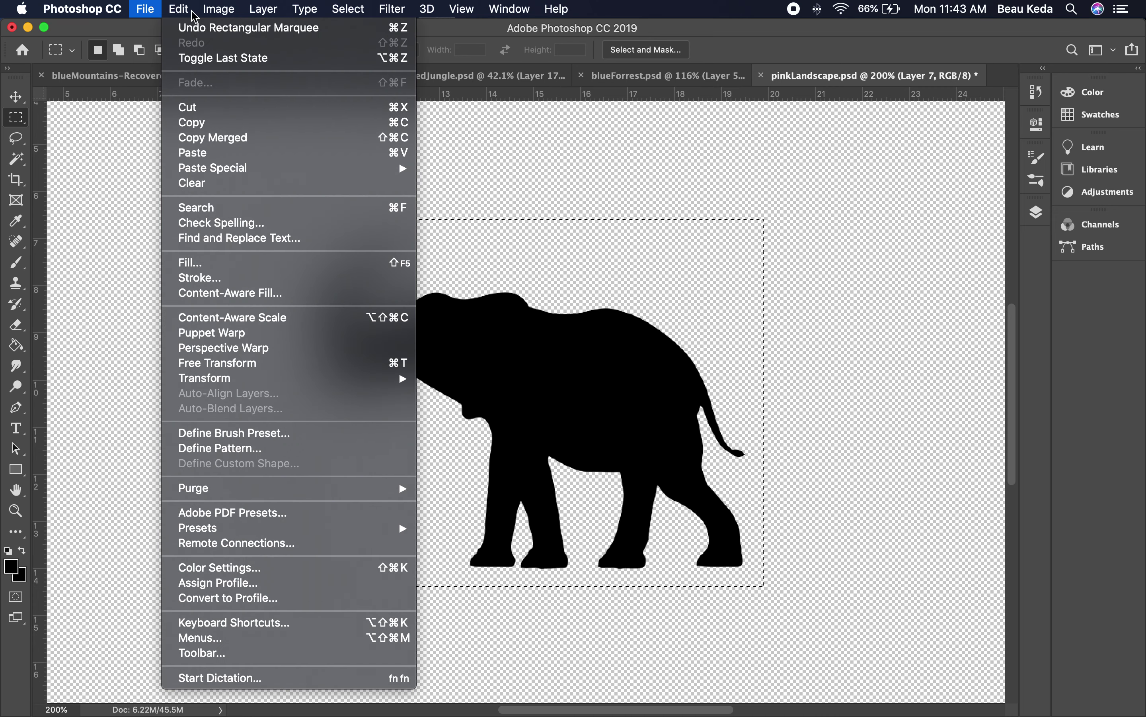
left_click(220, 438)
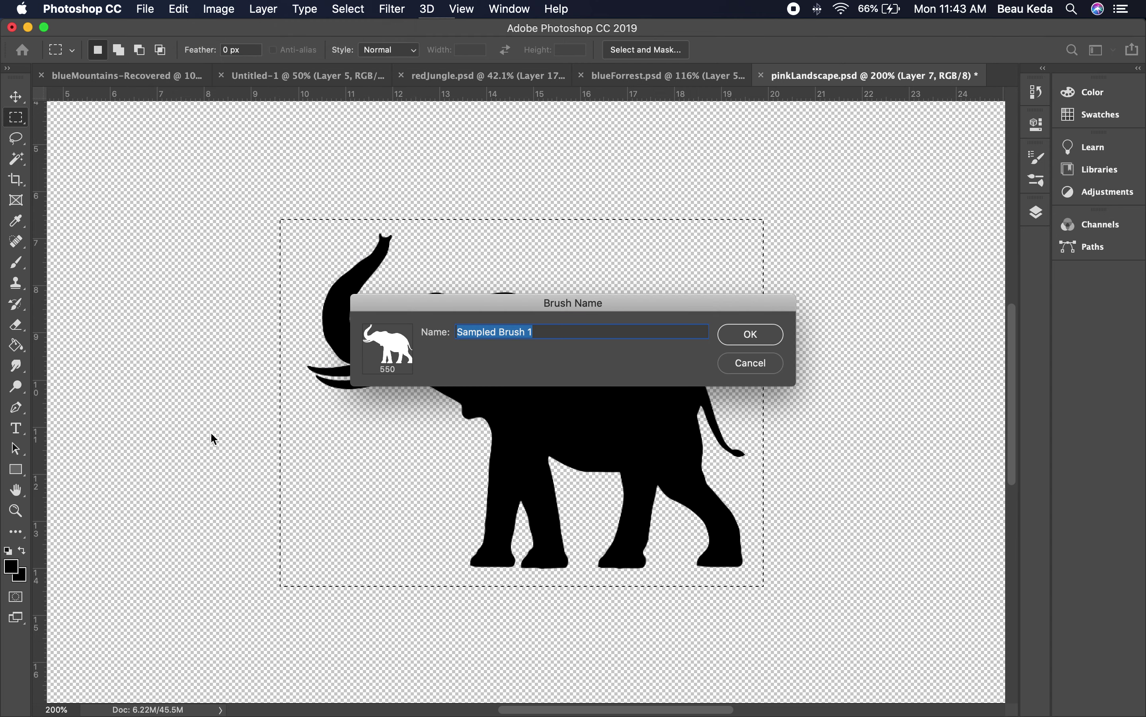
type("elephant")
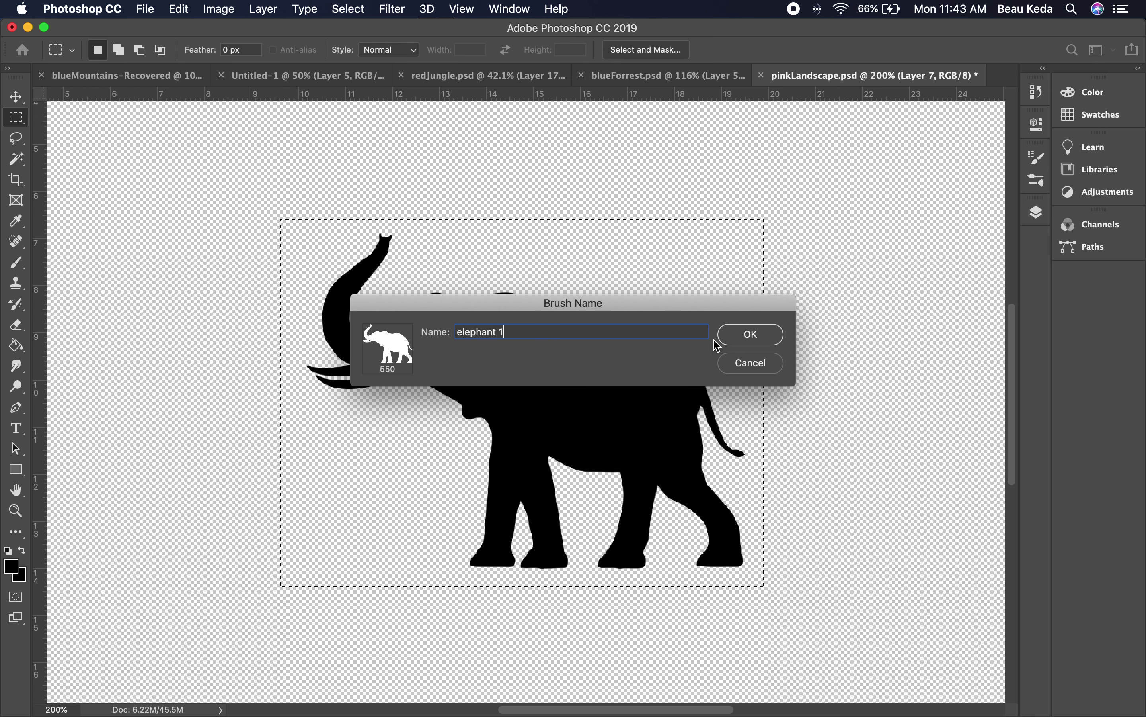
left_click(750, 334)
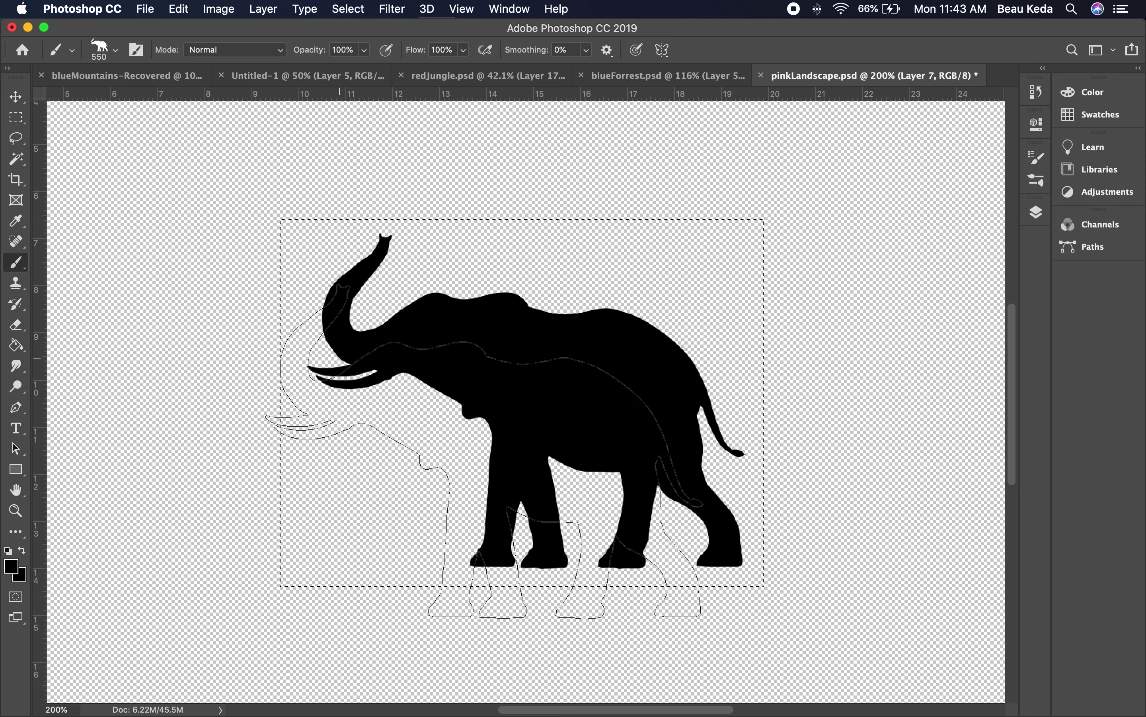
key("super+d")
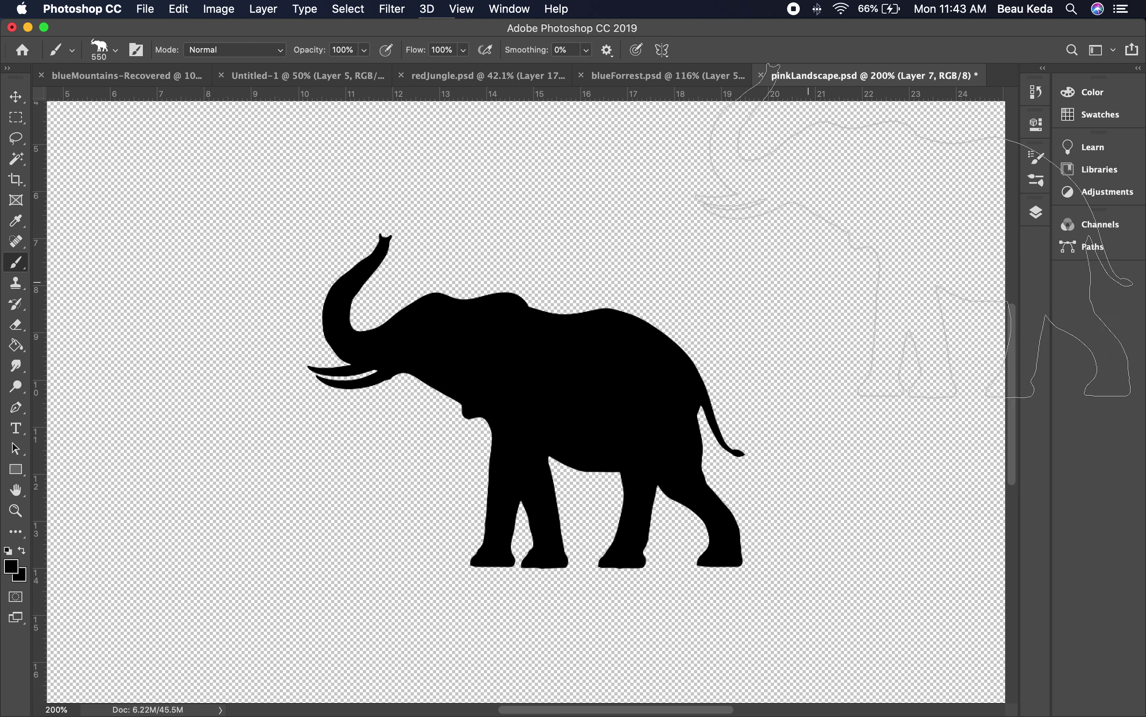
Hide Layer 7 and show the landscape layers from foreground down to Background, leaving Layer 4 and Layer 3 hidden.
left_click(1044, 217)
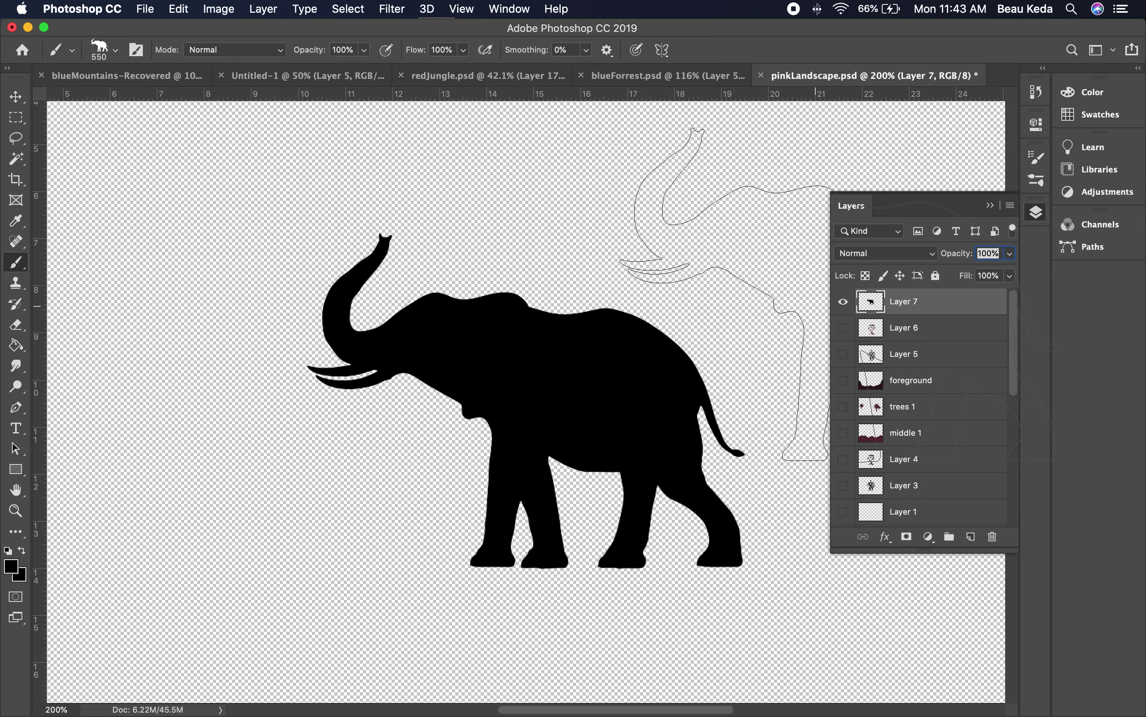
left_click(843, 302)
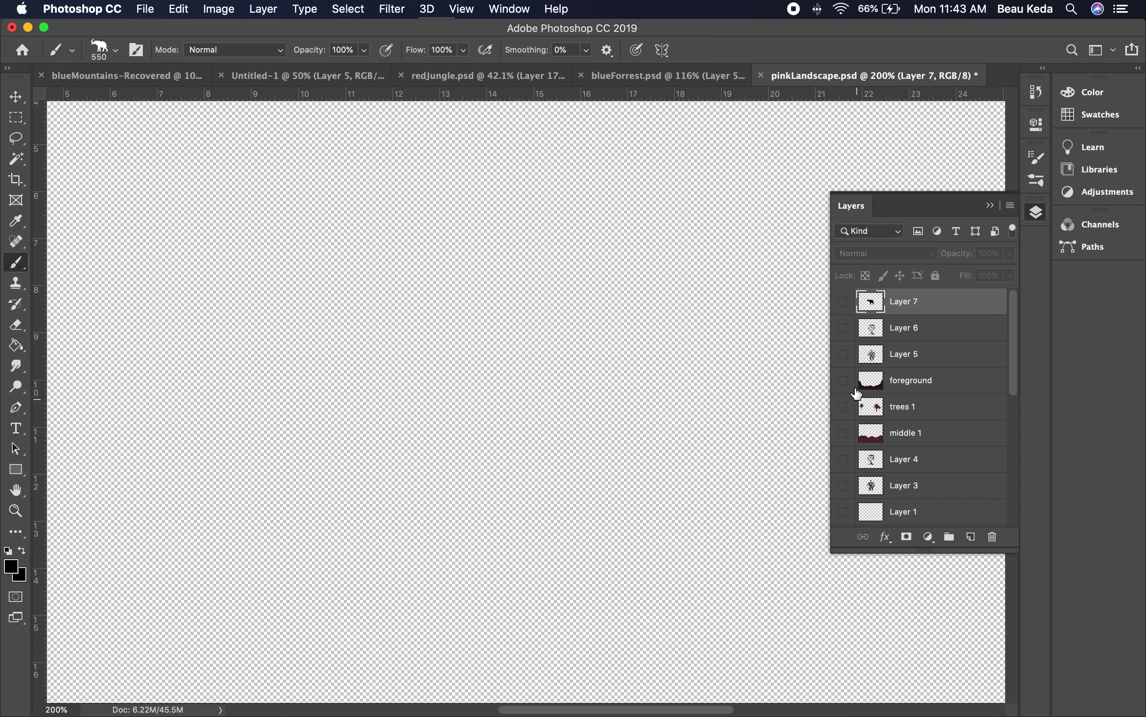
left_click_drag(844, 387, 847, 612)
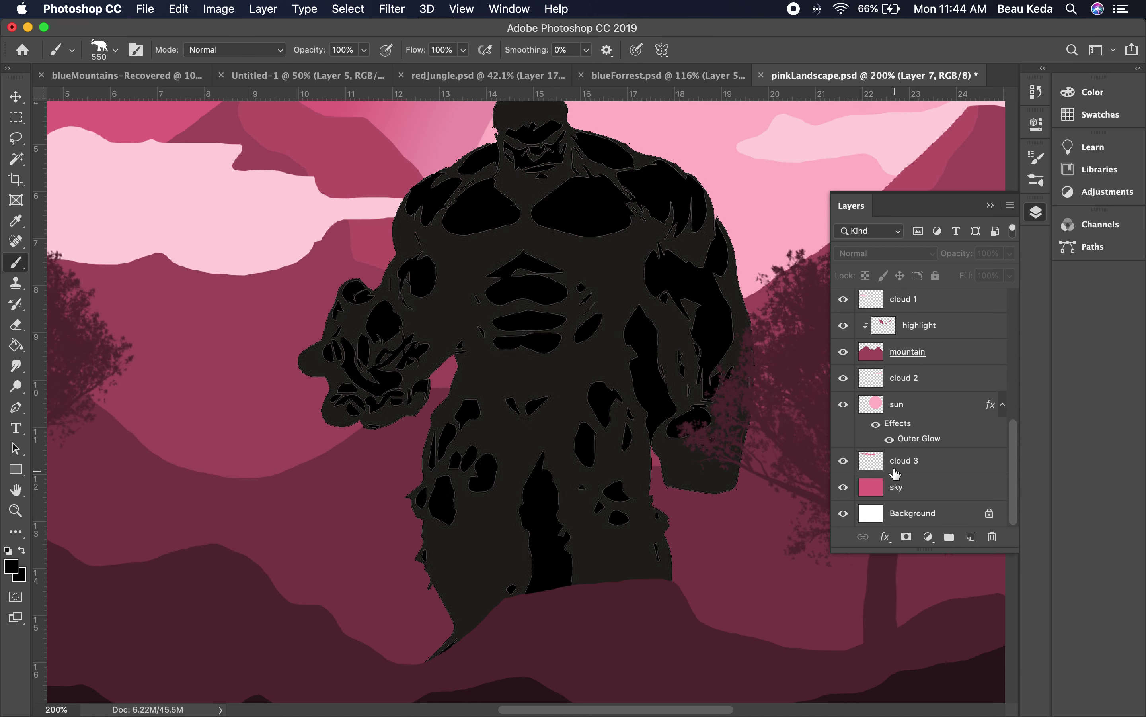
scroll(895, 475, "up", 10)
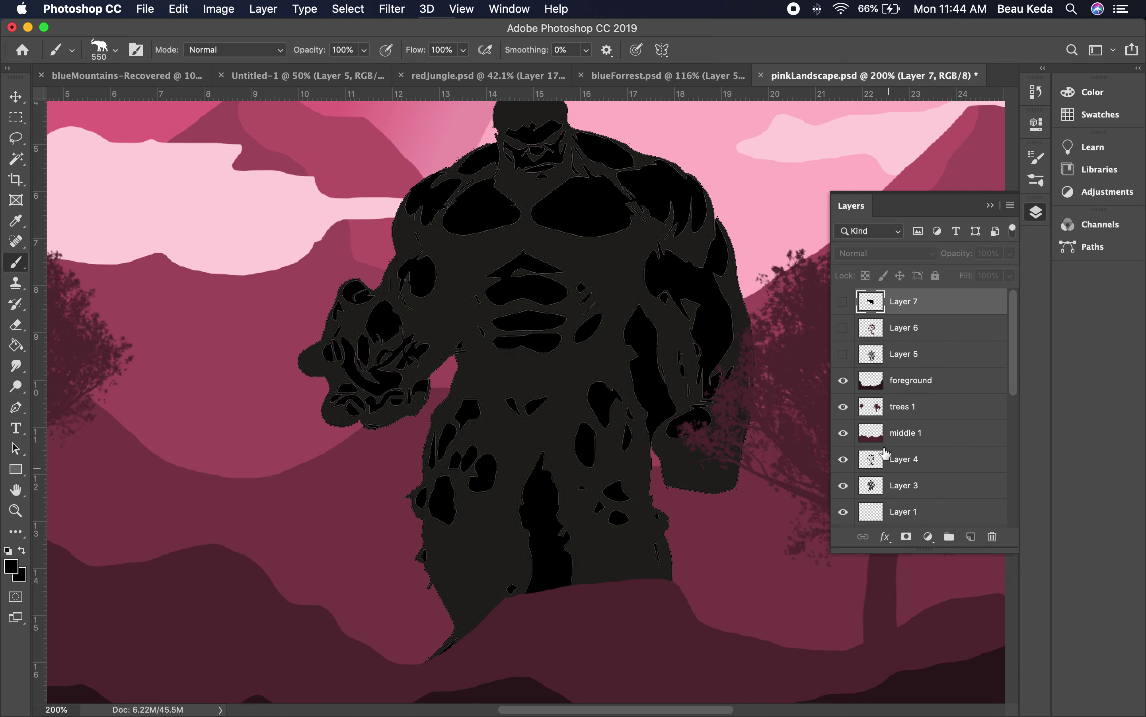
left_click(844, 485)
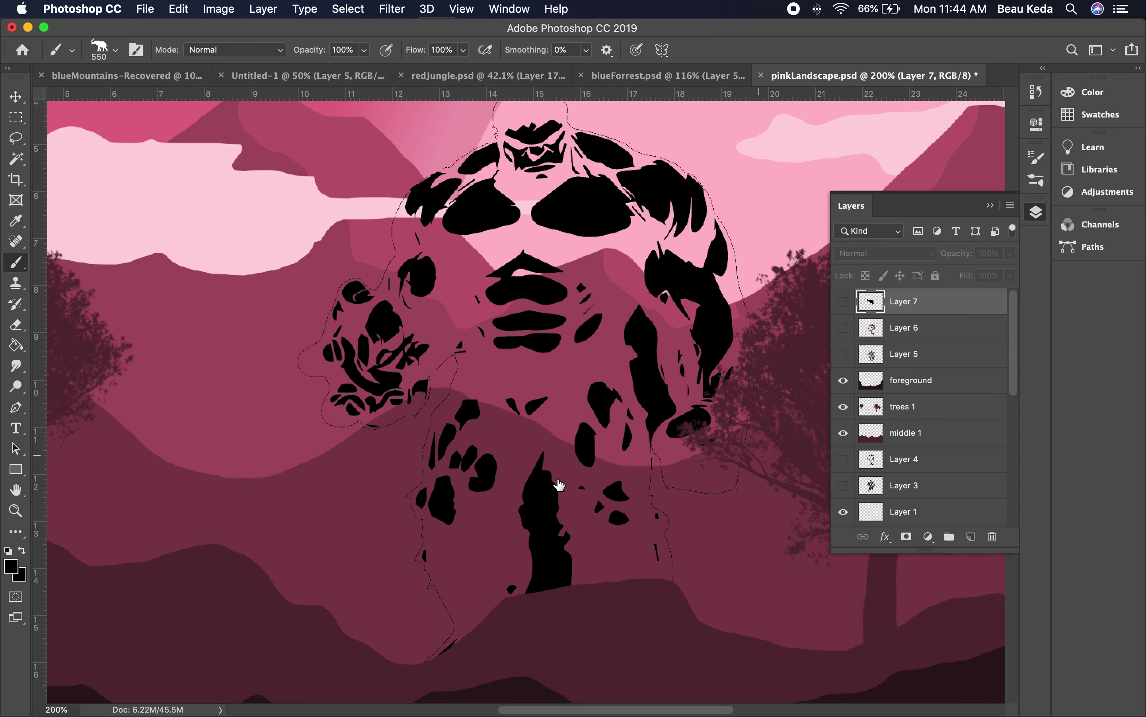
key("super+minus")
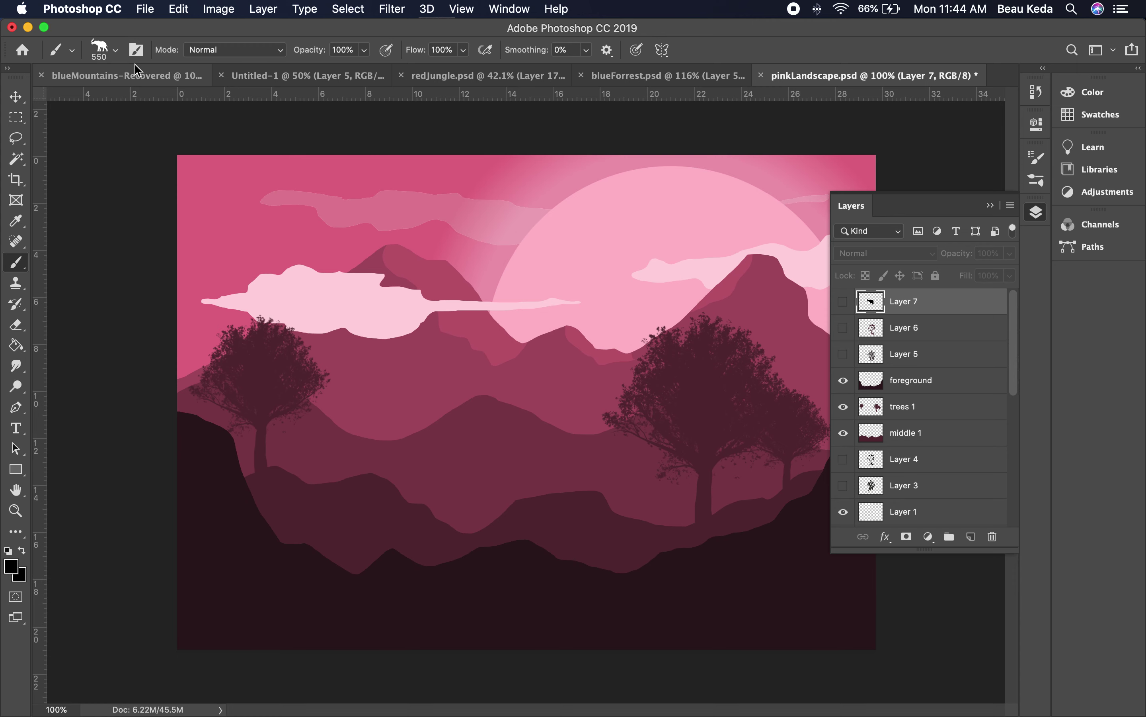
Check the elephant 1 preset among the brushes and add a new empty layer directly above the foreground layer.
left_click(117, 51)
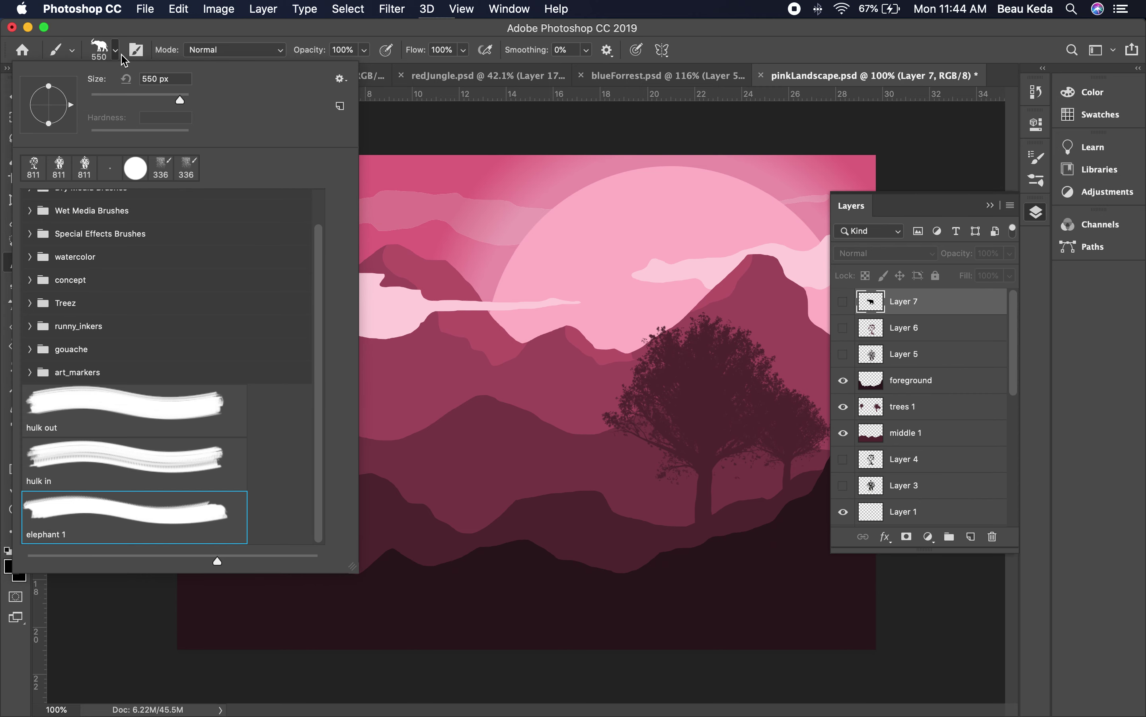
left_click(102, 52)
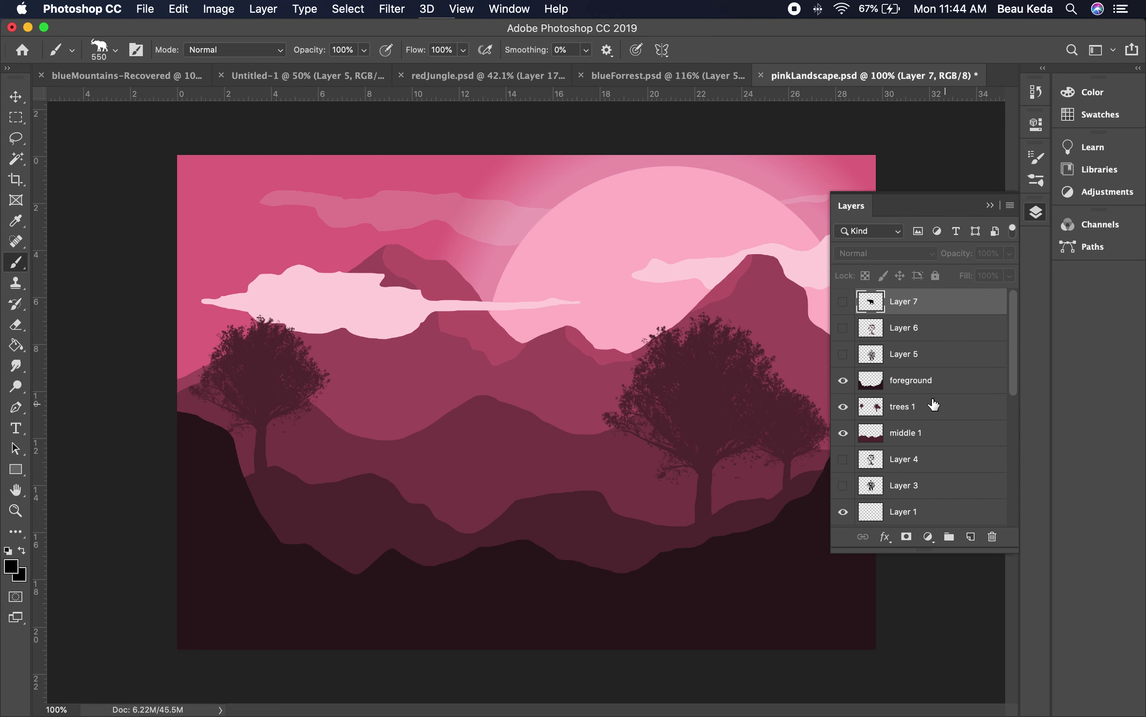
left_click(927, 388)
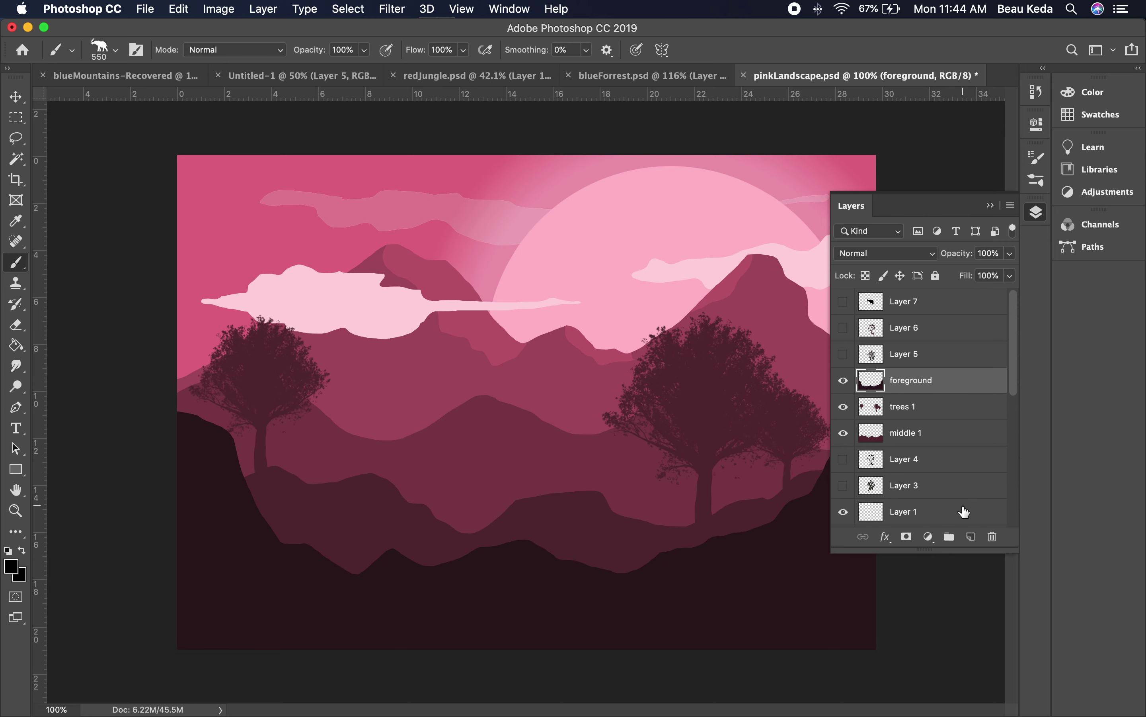
left_click(971, 537)
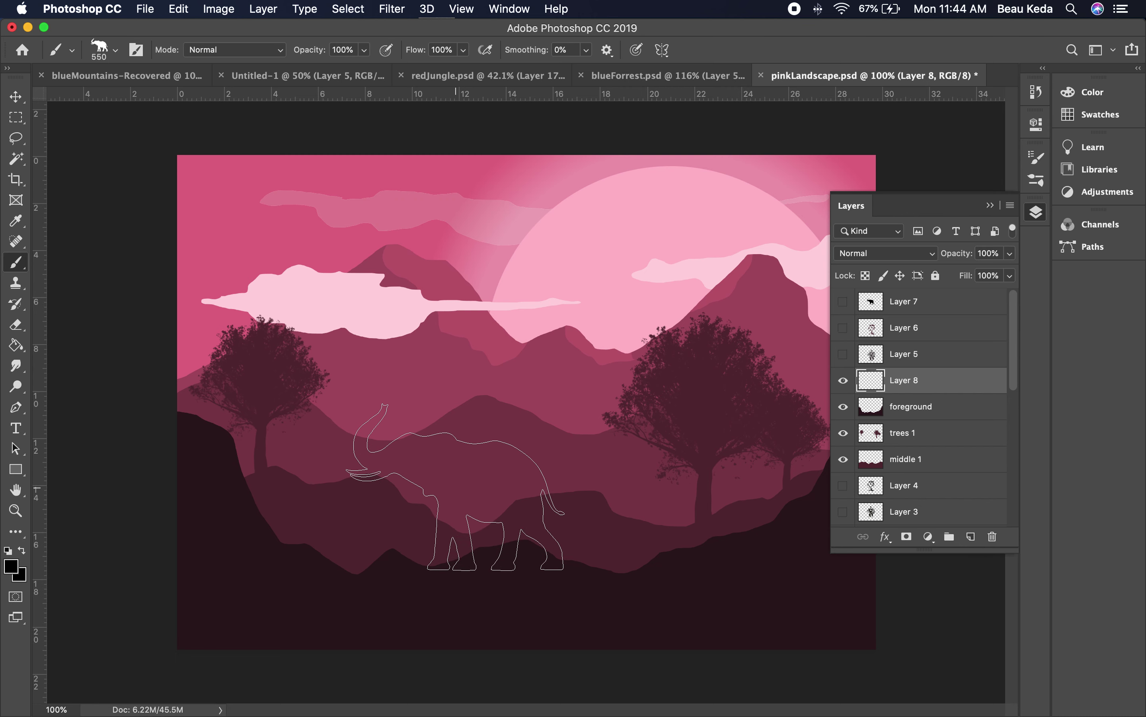
Stamp a black elephant in the valley between the trees and undo the stamp.
left_click(454, 487)
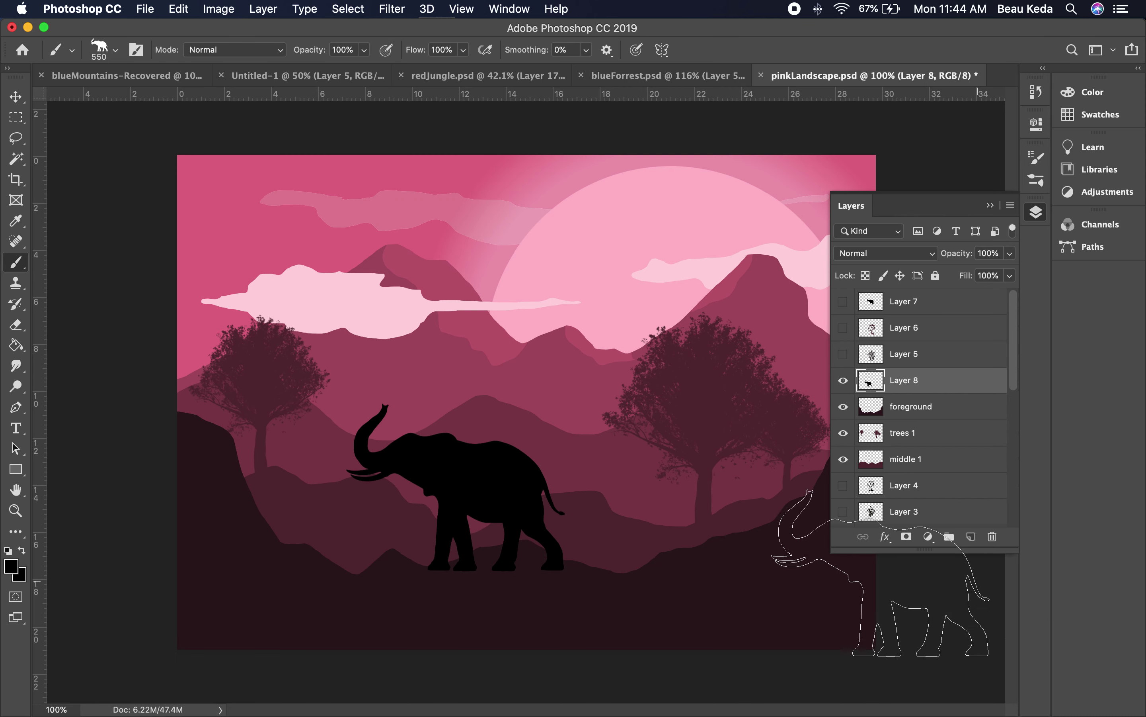
key("super+z")
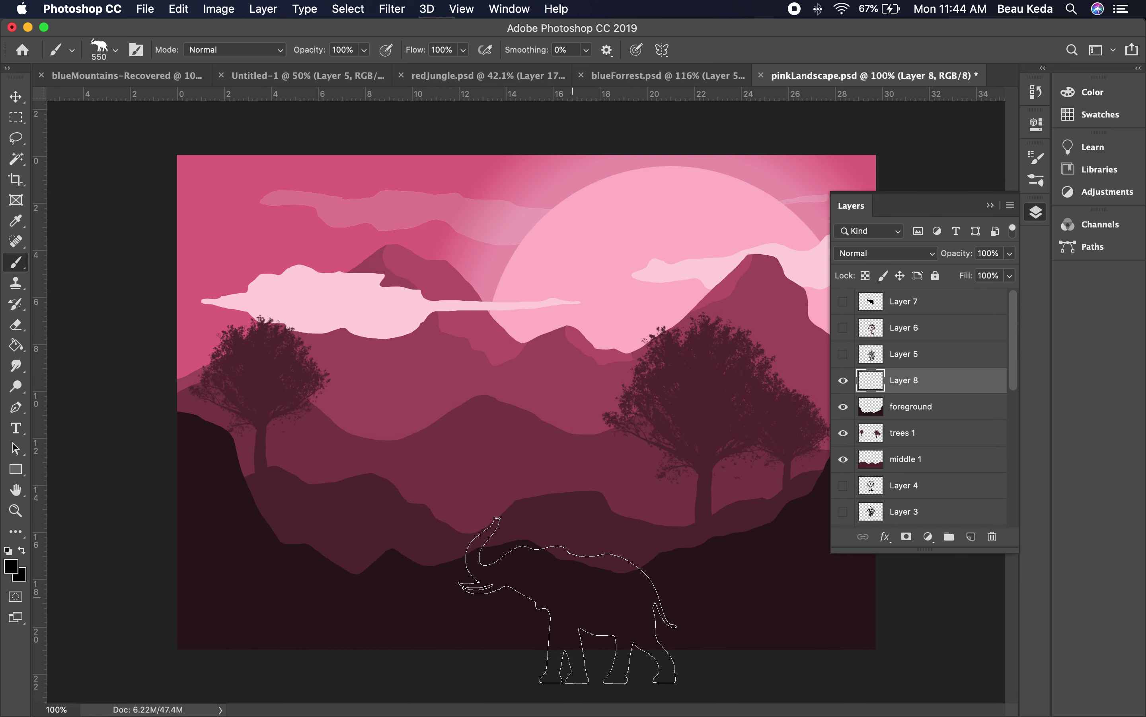
Sample the foreground hill's dark maroon as the painting color and stamp one elephant with it on Layer 8 between the trees.
key("i")
left_click(566, 602)
left_click(573, 596)
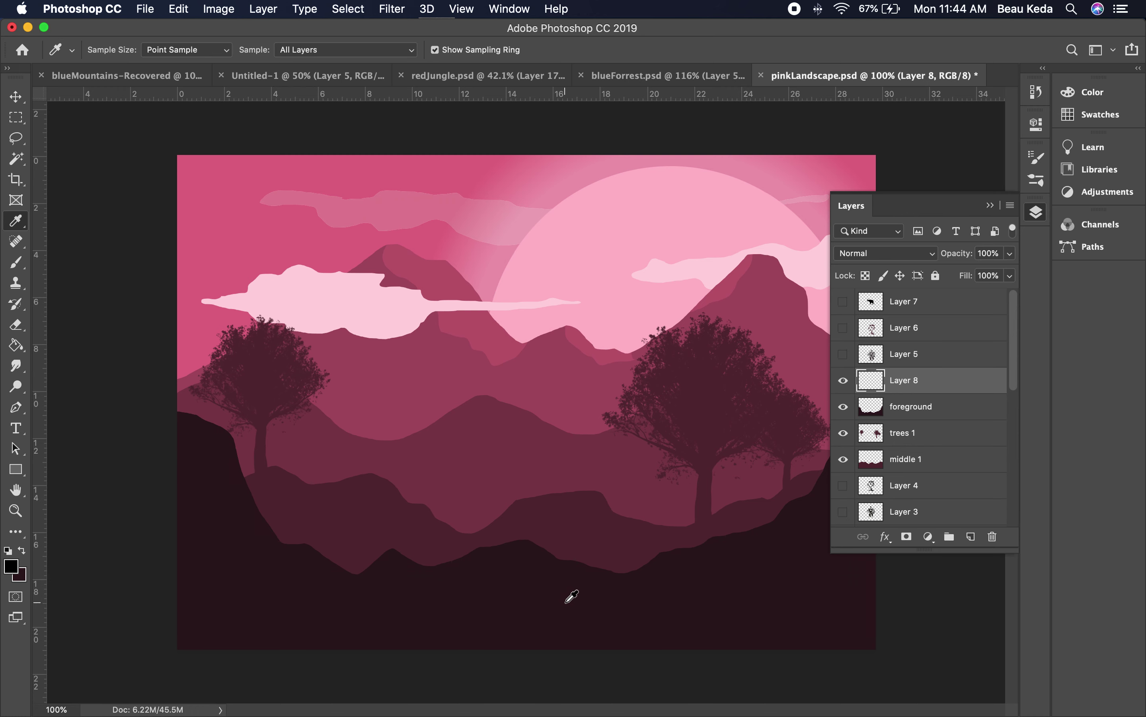
left_click(572, 596)
left_click(566, 601)
left_click(22, 551)
key("b")
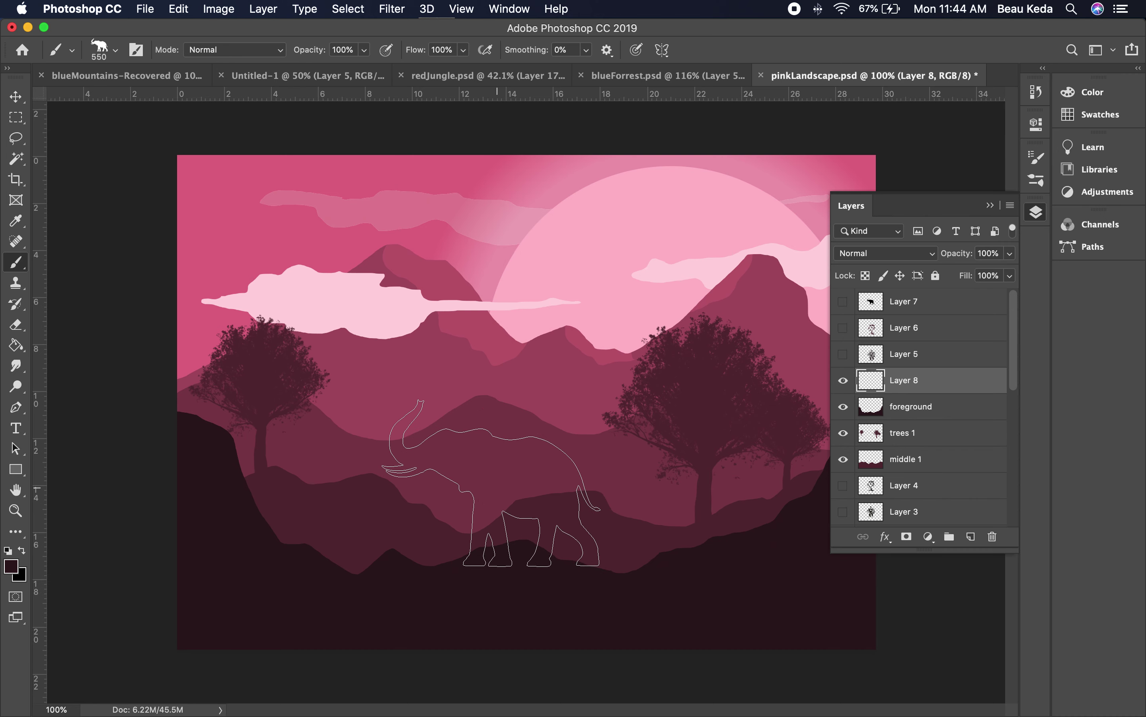
left_click(486, 488)
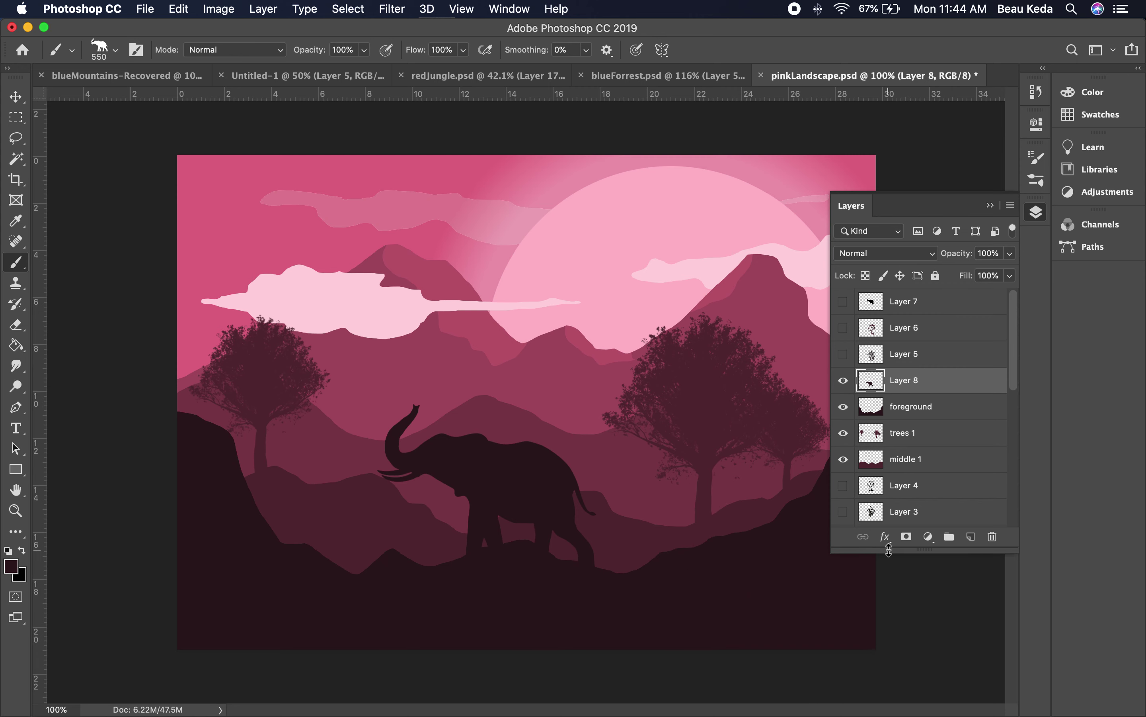
Examine the stamped elephant up close, including its outline and how its legs blend into the foreground hill.
key("super+equal")
key("super+equal")
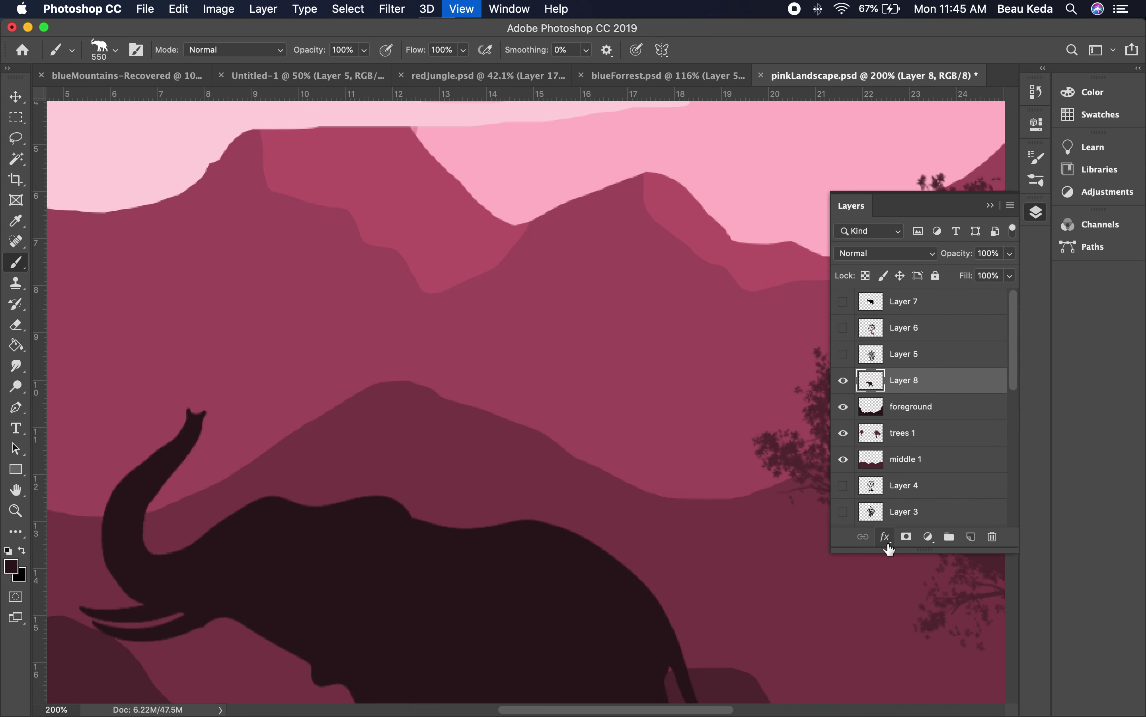
left_click_drag(398, 573, 477, 357)
key("v")
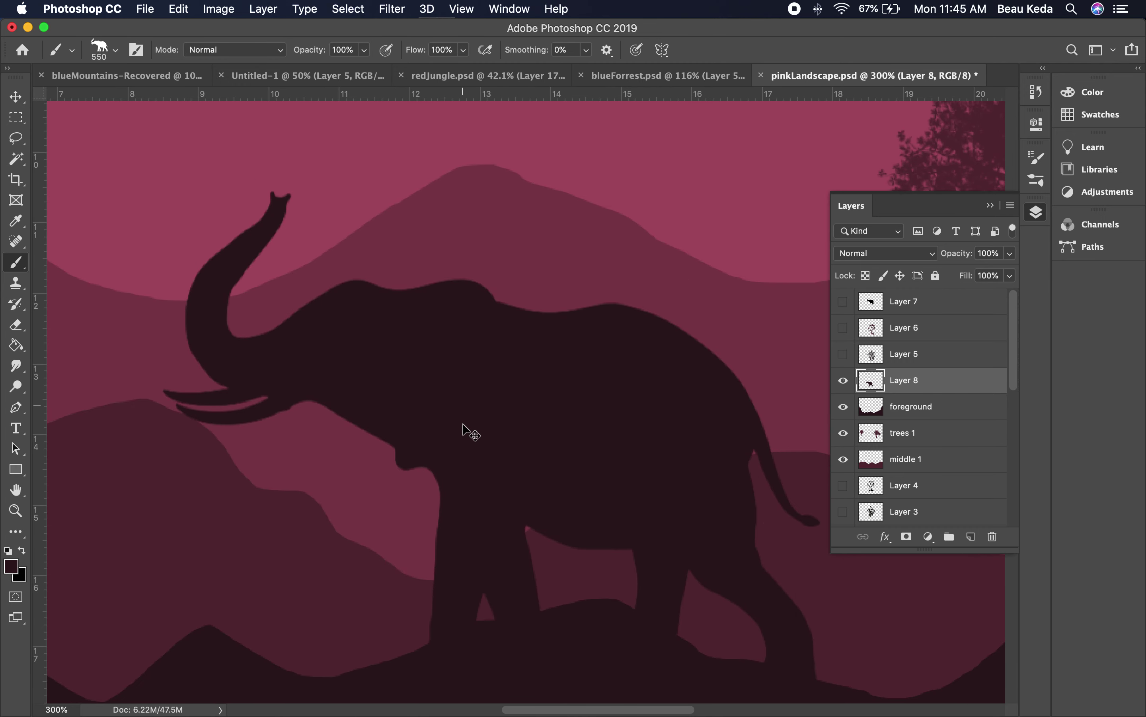
left_click_drag(520, 308, 413, 510)
key("super+minus")
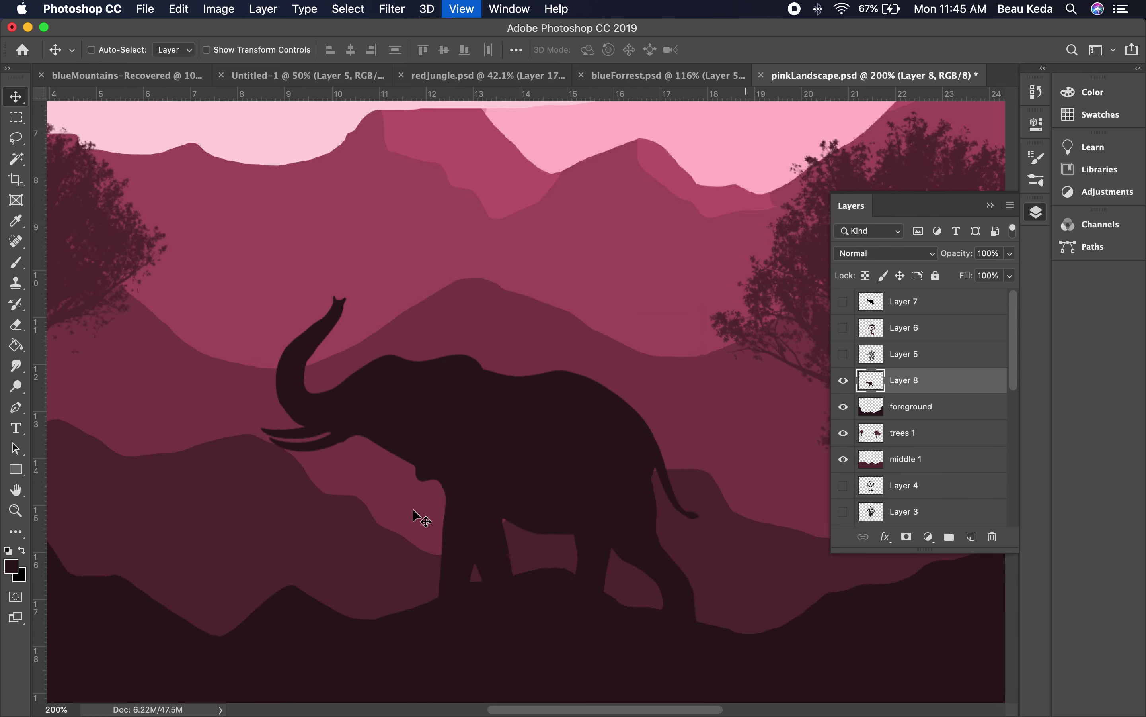
key("super+minus")
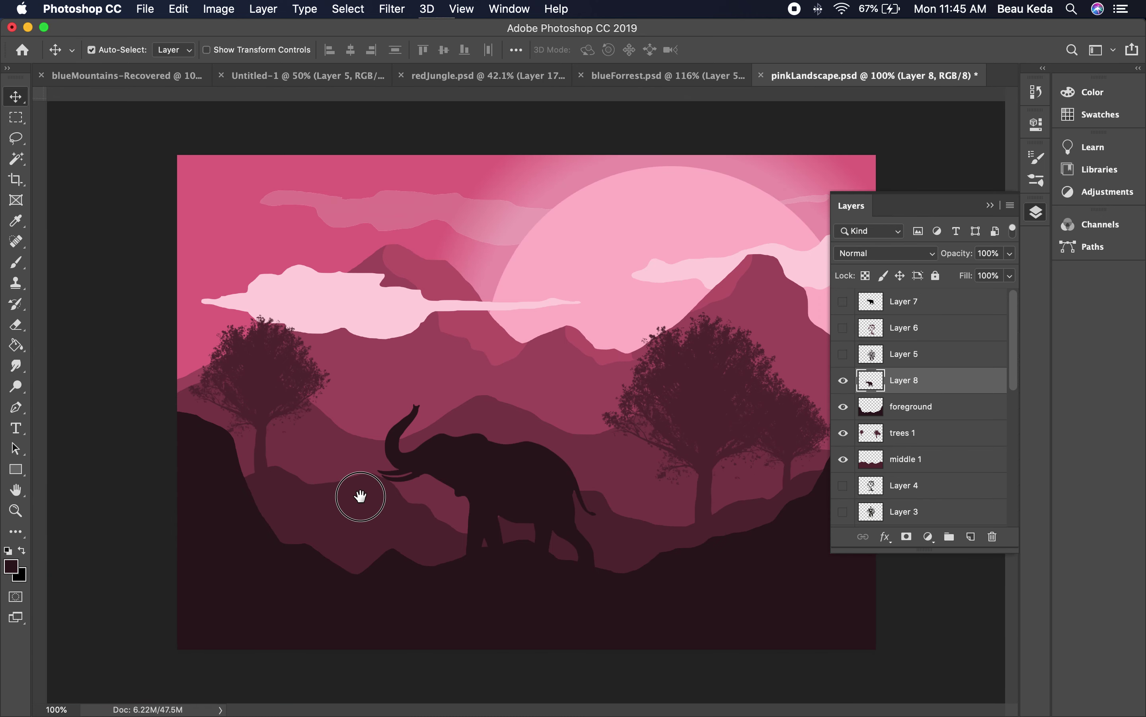
key("super+r")
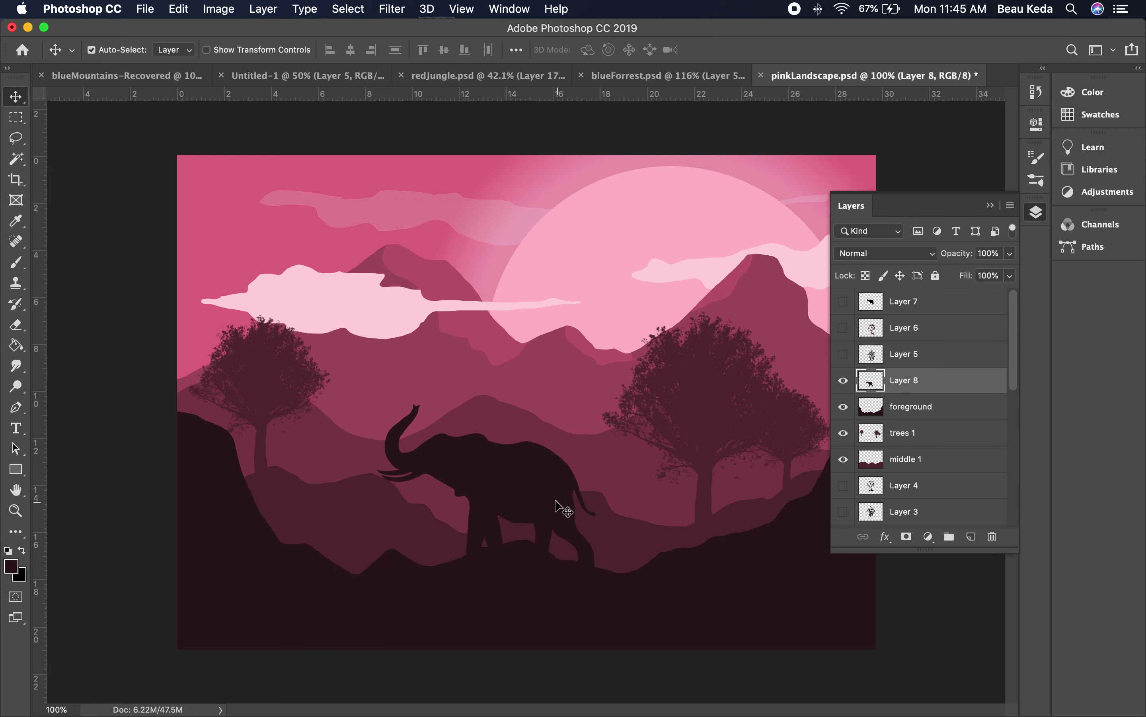
Enlarge the elephant on Layer 8 proportionally with Free Transform and position it with its feet on the foreground hill.
key("super+t")
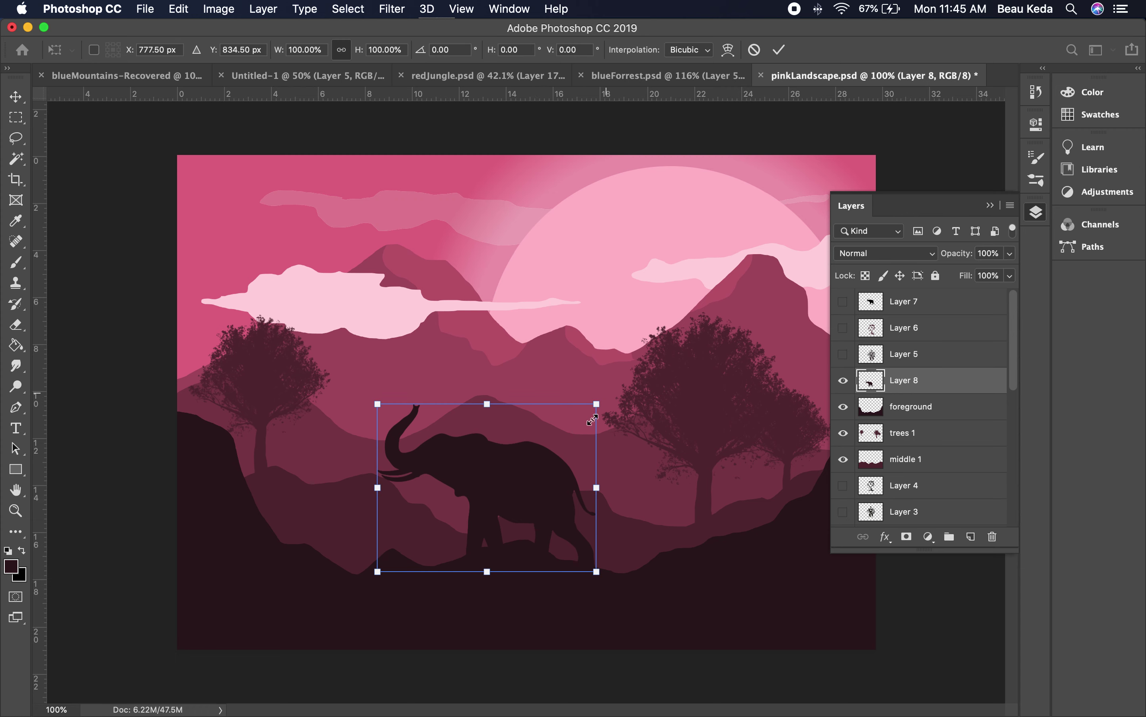
left_click_drag(598, 406, 707, 319)
left_click_drag(611, 437, 586, 441)
double_click(587, 440)
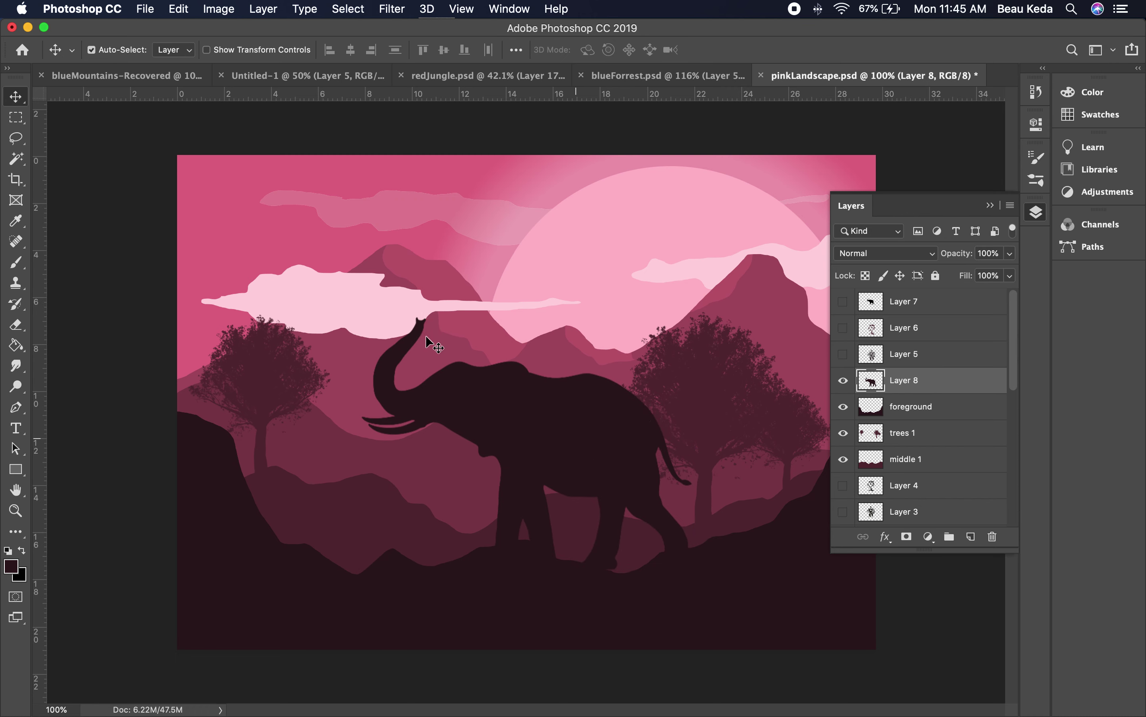
Move the cloud 1 layer slightly up, clear of the elephant's raised trunk, and put the layer list away to view the whole artwork.
left_click(370, 287)
left_click_drag(370, 287, 369, 287)
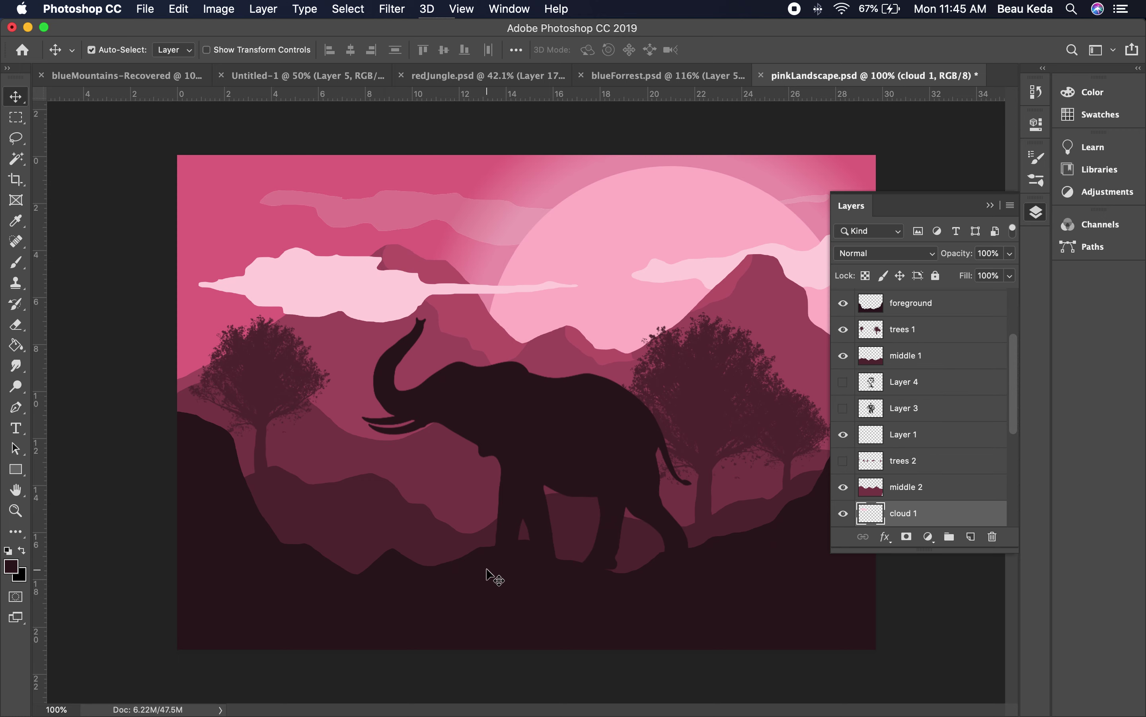
key("super+equal")
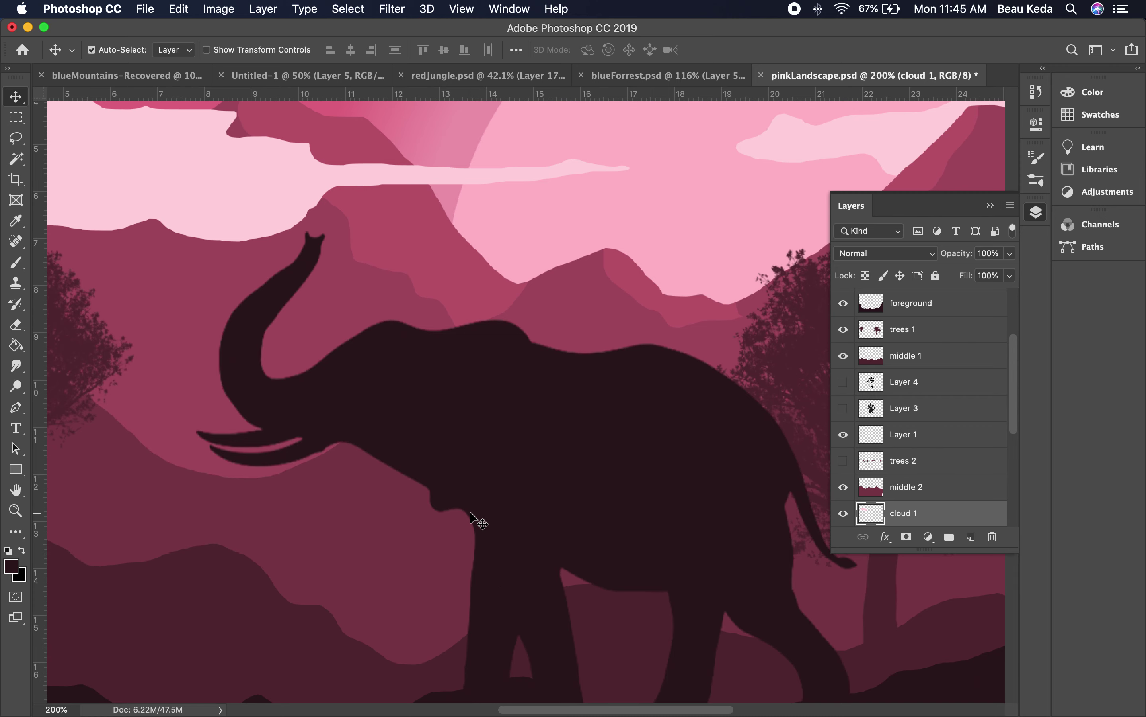
key("super+minus")
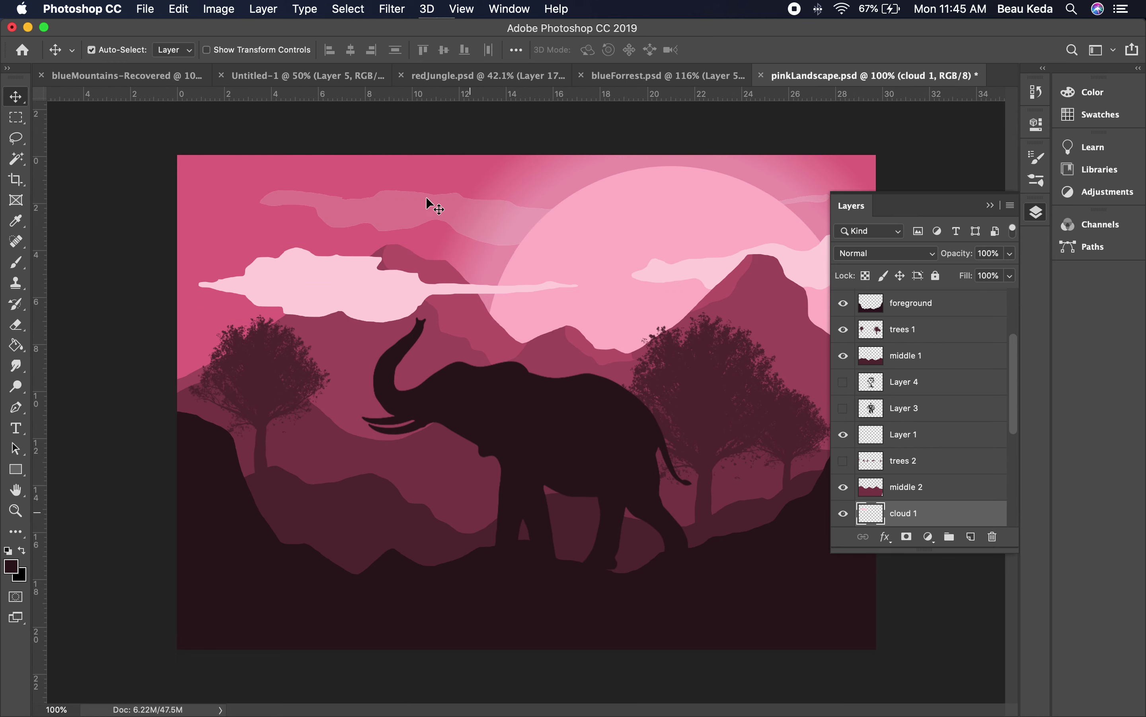
key("space")
left_click_drag(609, 368, 498, 356)
left_click(990, 206)
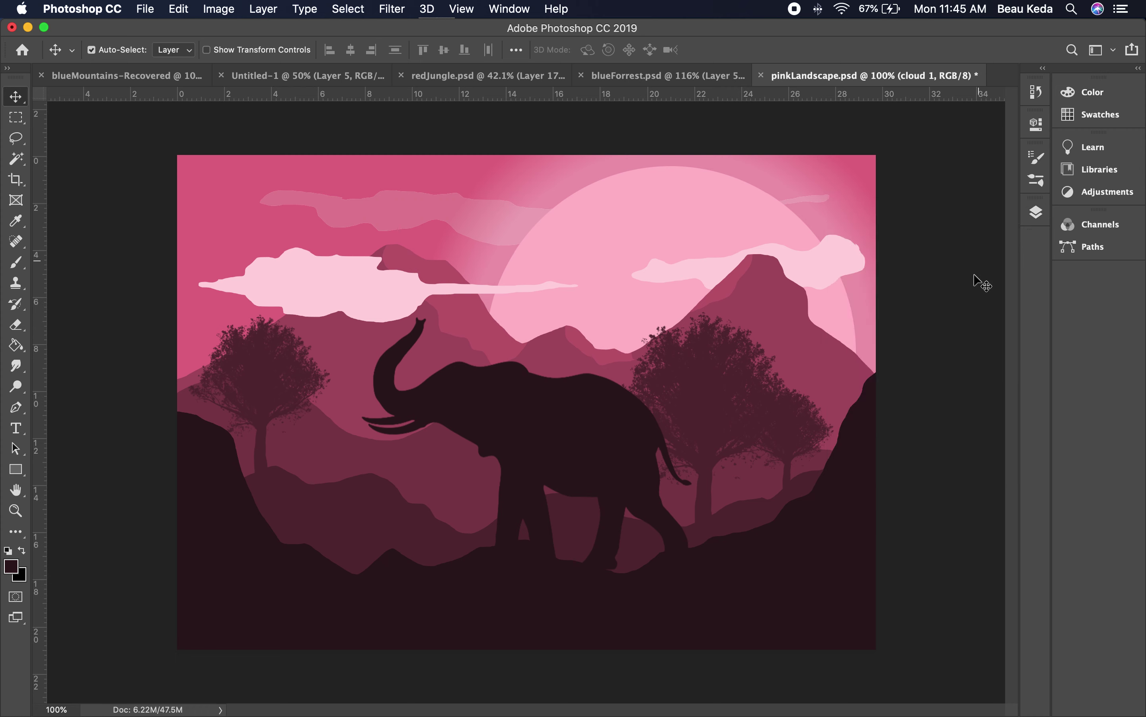